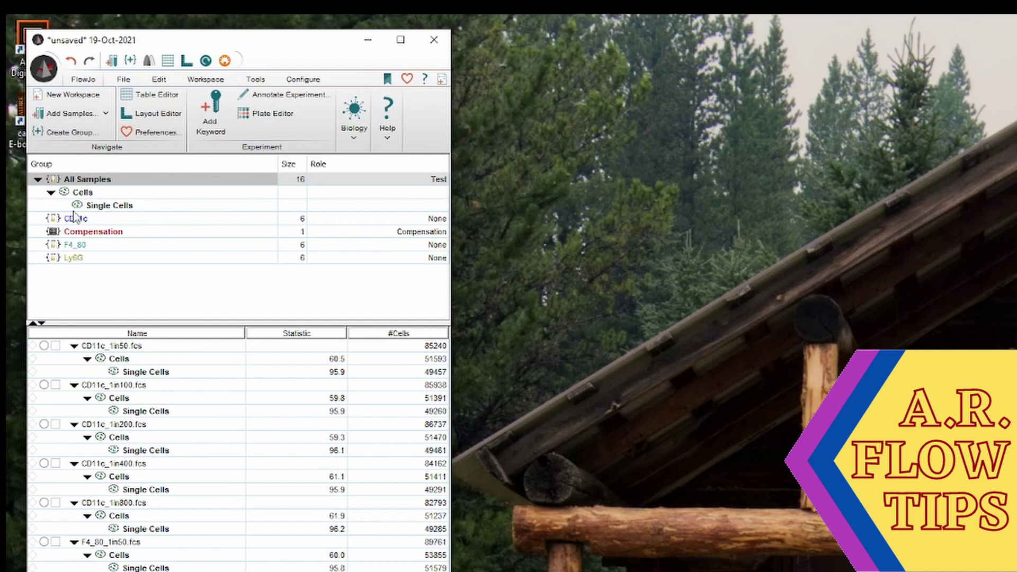
- Check the keyword list in the new-group form, then close it without creating a group
click(64, 133)
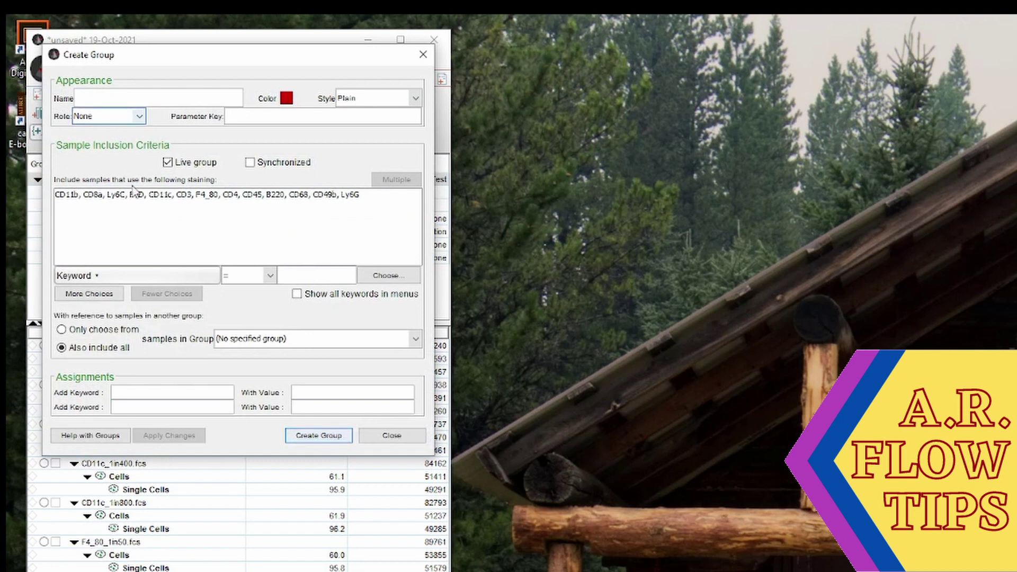
click(125, 280)
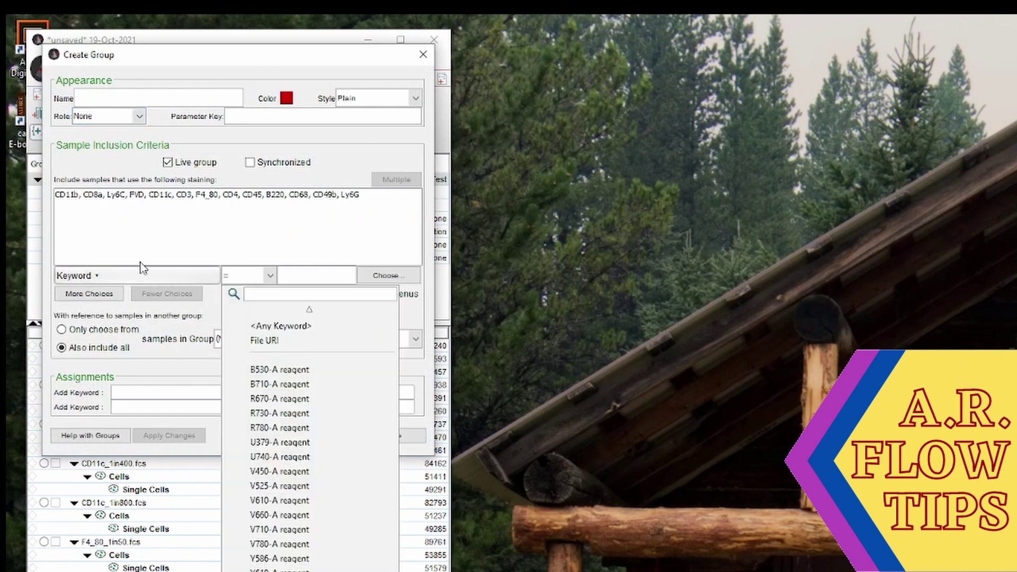
click(323, 232)
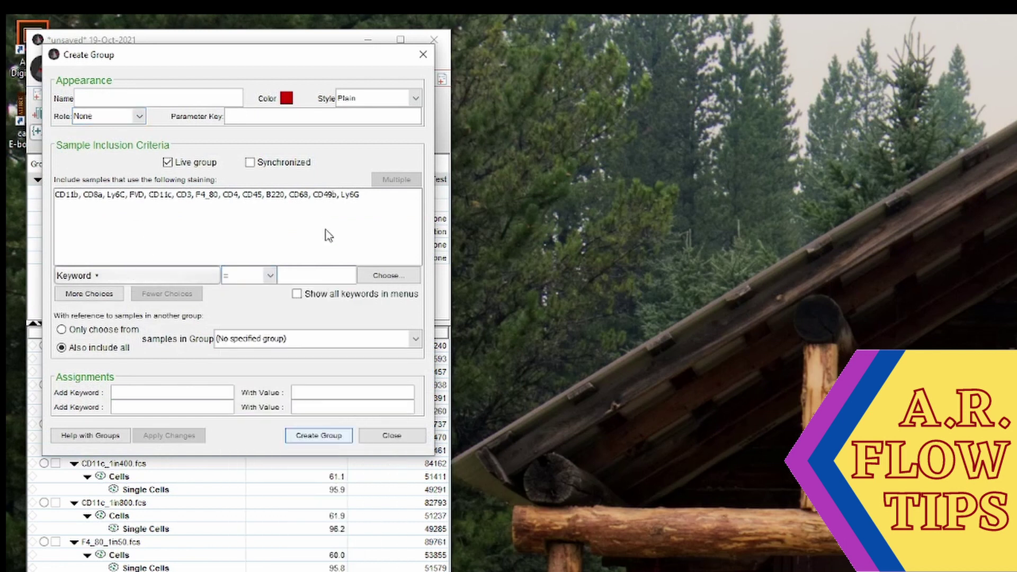
click(389, 441)
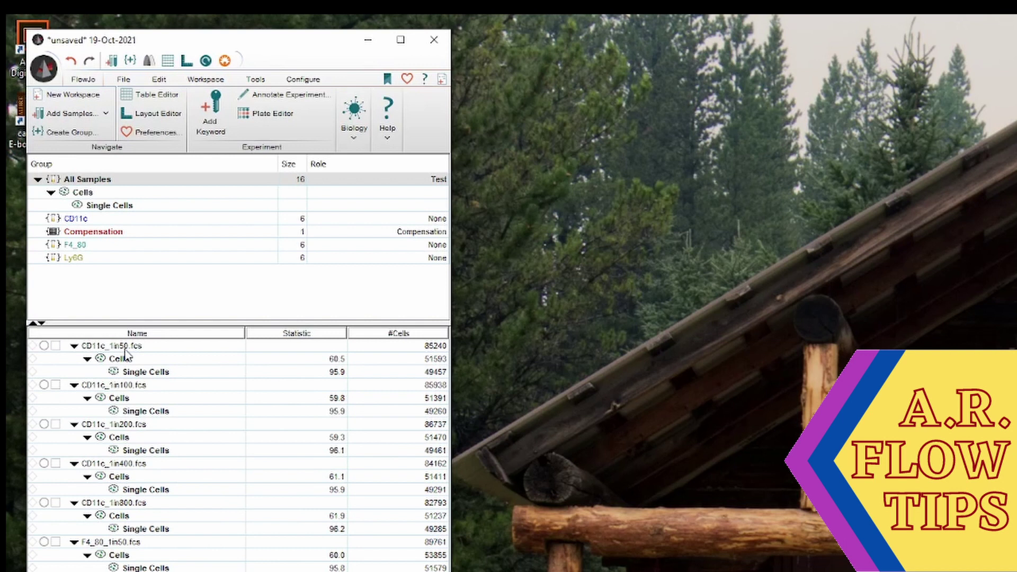
- Glance at the CD11c group's settings, then list only the F4_80 group's samples
double_click(68, 223)
click(388, 432)
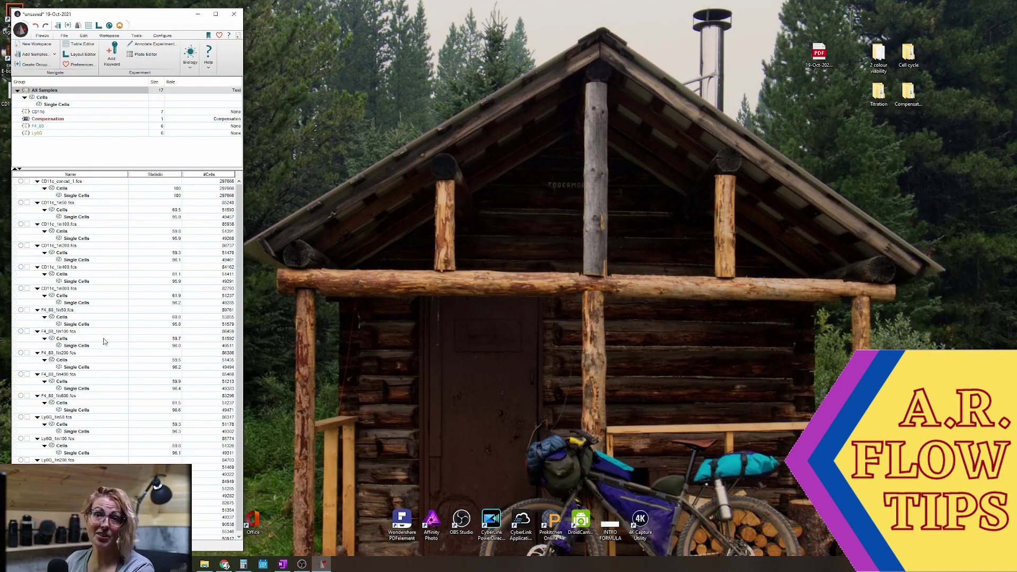
click(38, 127)
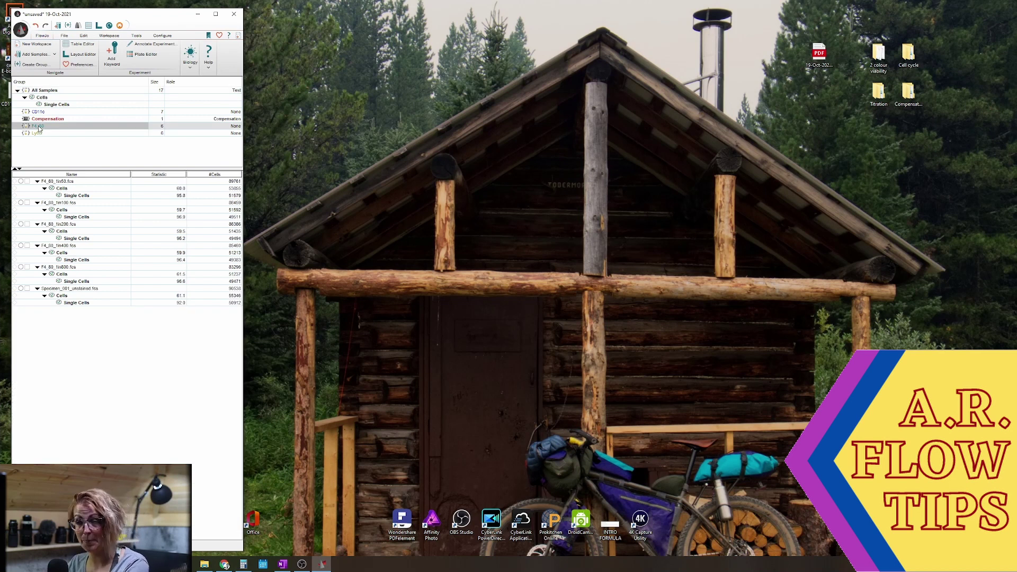
- On a new layout, plot the unstained sample's Single Cells as a V710-A :: F4_80 histogram
click(99, 26)
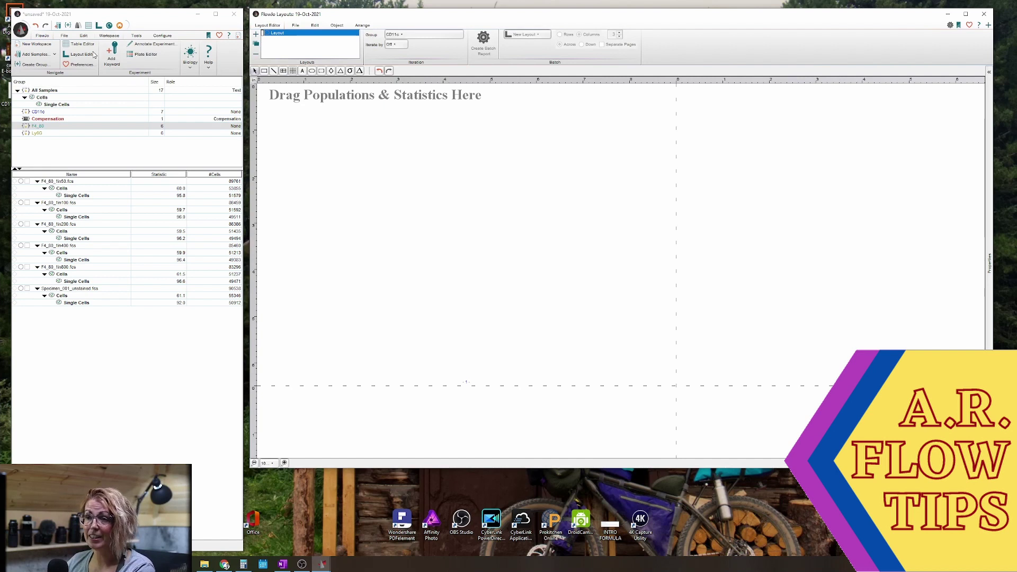
double_click(71, 303)
click(334, 171)
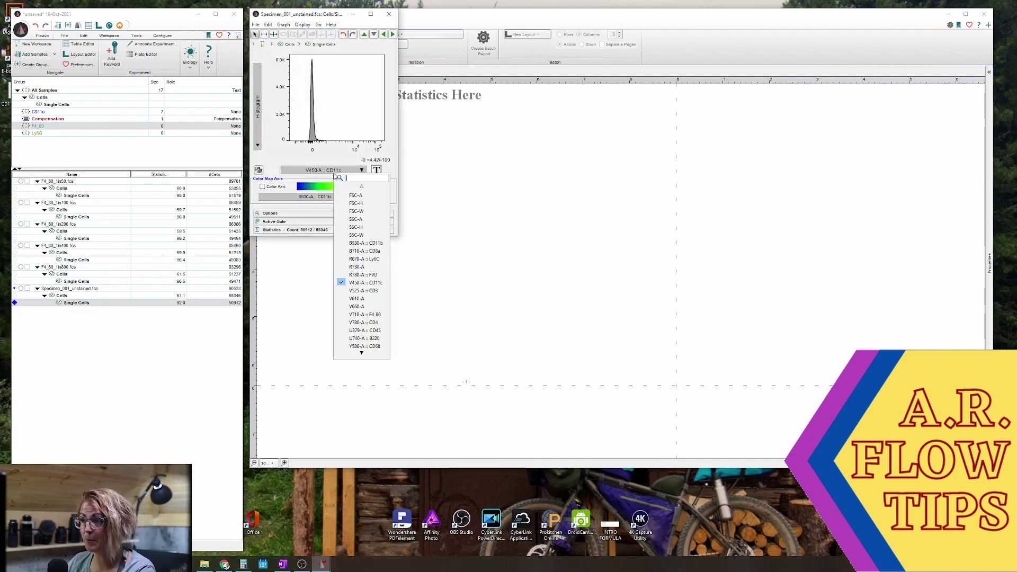
click(366, 316)
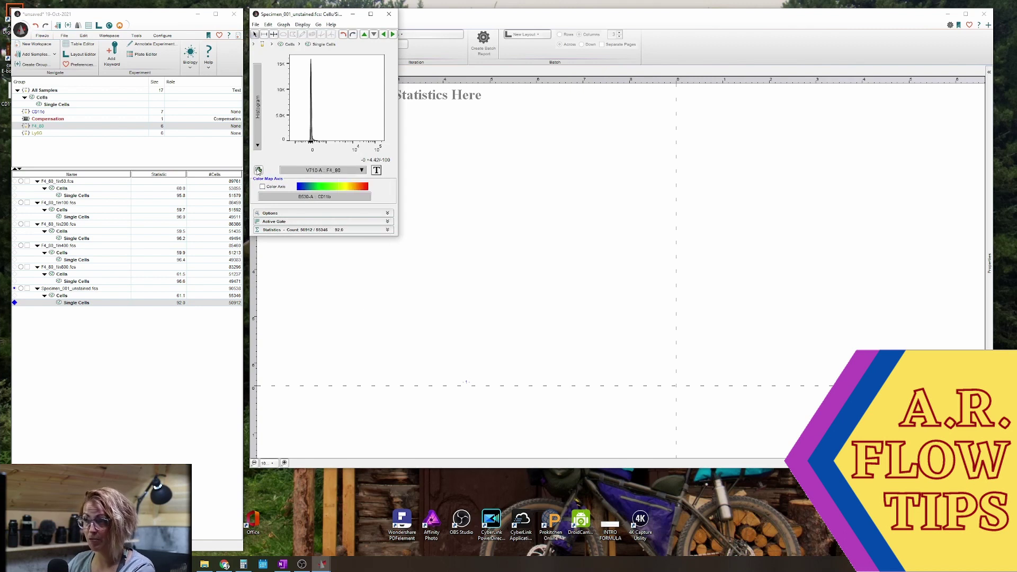
click(258, 139)
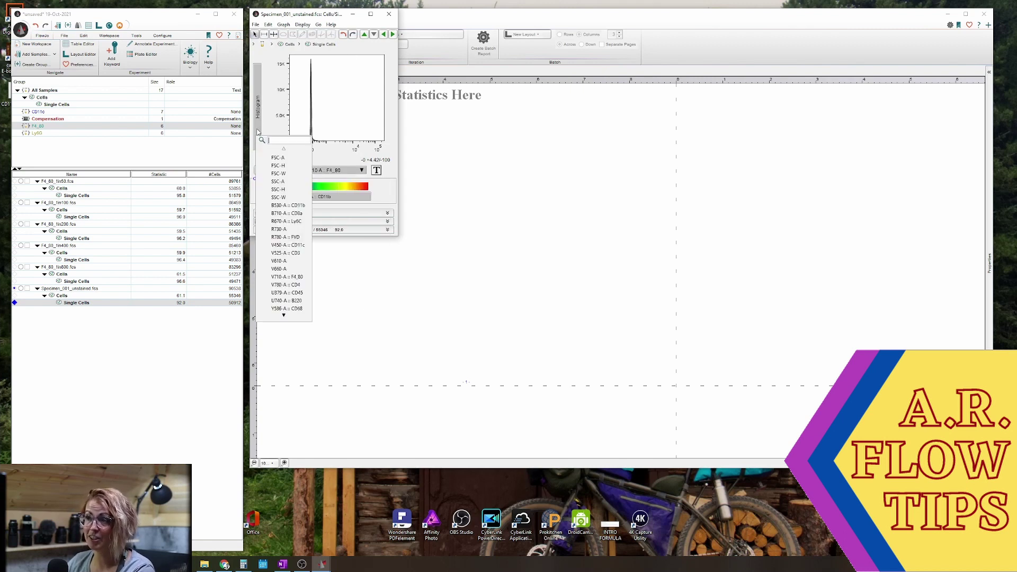
scroll(284, 310, down, 3)
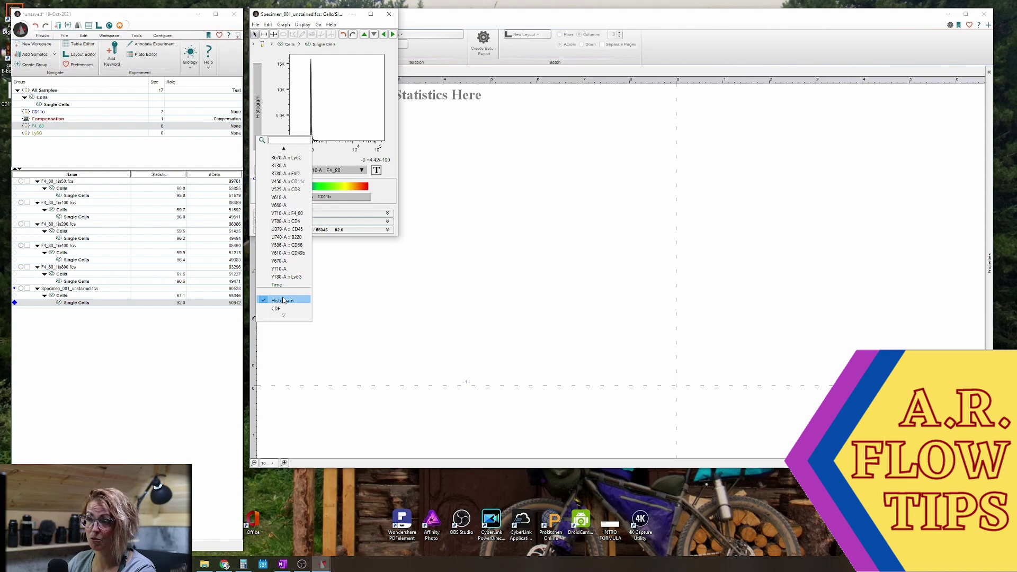
click(284, 301)
click(389, 13)
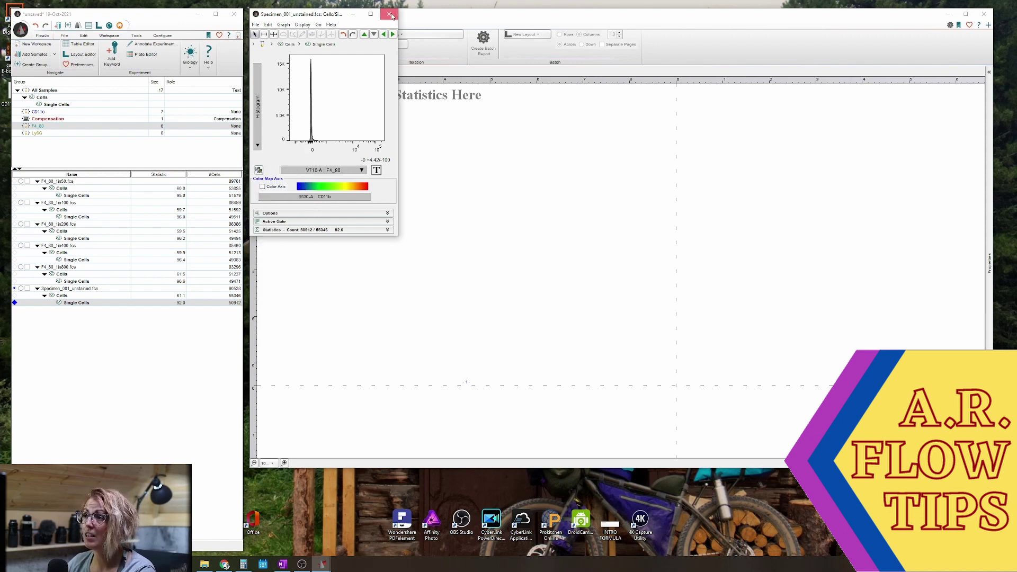
- Overlay F4_80 1in50, 1in100, 1in200, 1in400 and 1in800 Single Cells on the unstained histogram, then enlarge it
drag(379, 184, 373, 192)
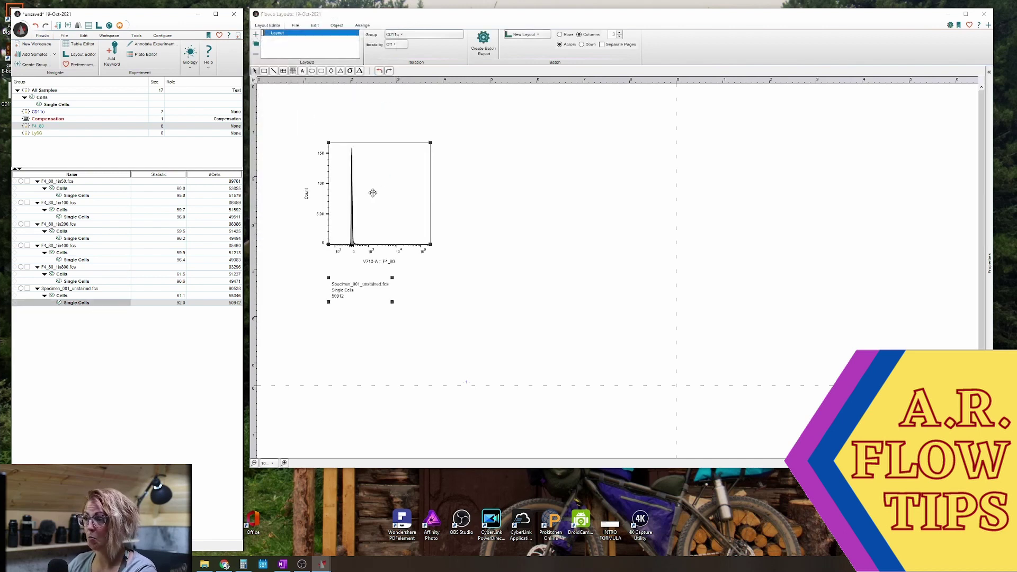
mouse_move(77, 197)
mouse_down()
mouse_move(312, 183)
mouse_move(330, 191)
mouse_up()
click(73, 219)
drag(73, 219, 372, 207)
drag(72, 241, 368, 219)
click(66, 262)
drag(66, 263, 372, 223)
mouse_move(81, 284)
mouse_down()
mouse_move(389, 241)
mouse_move(329, 158)
mouse_up()
drag(388, 200, 638, 367)
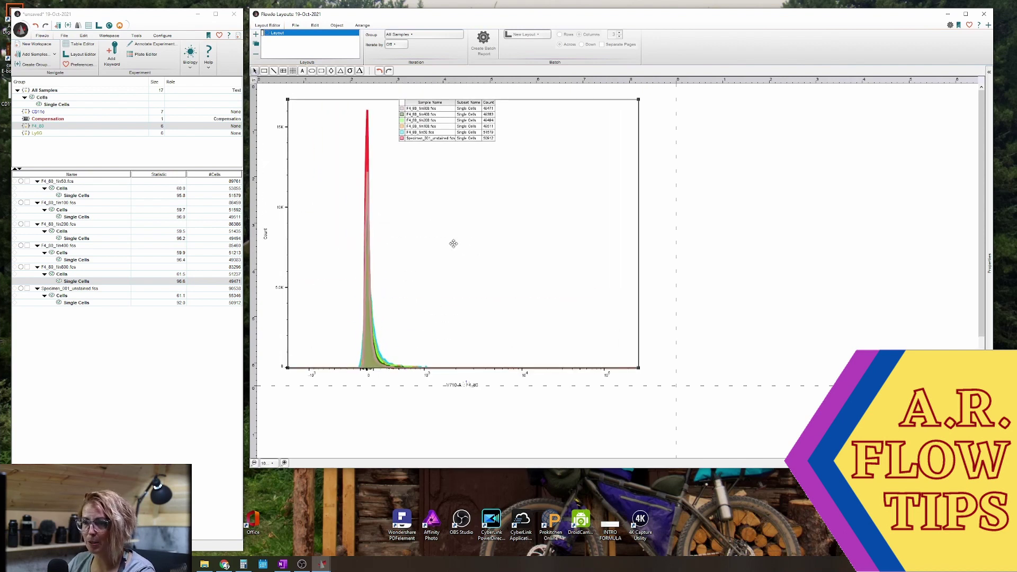
- Stack the overlaid histograms as offset rows with tighter spacing, then close the layout window
right_click(449, 214)
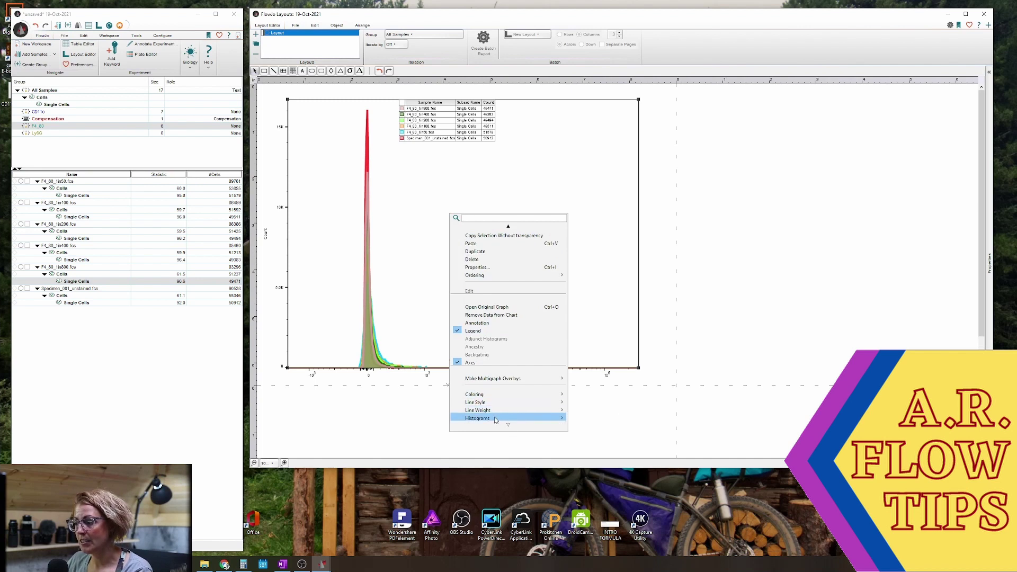
mouse_move(498, 419)
click(583, 419)
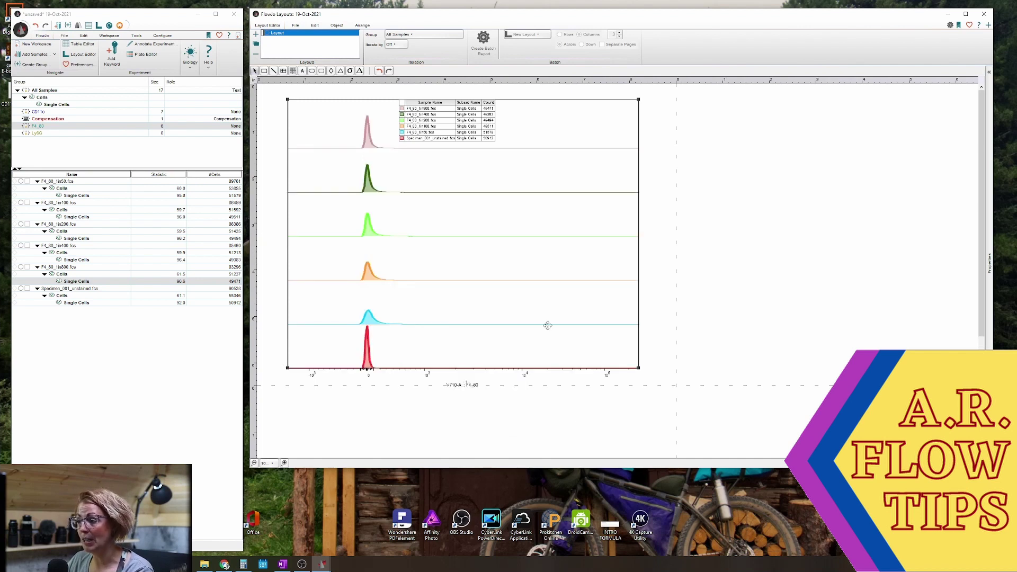
right_click(509, 258)
mouse_move(588, 454)
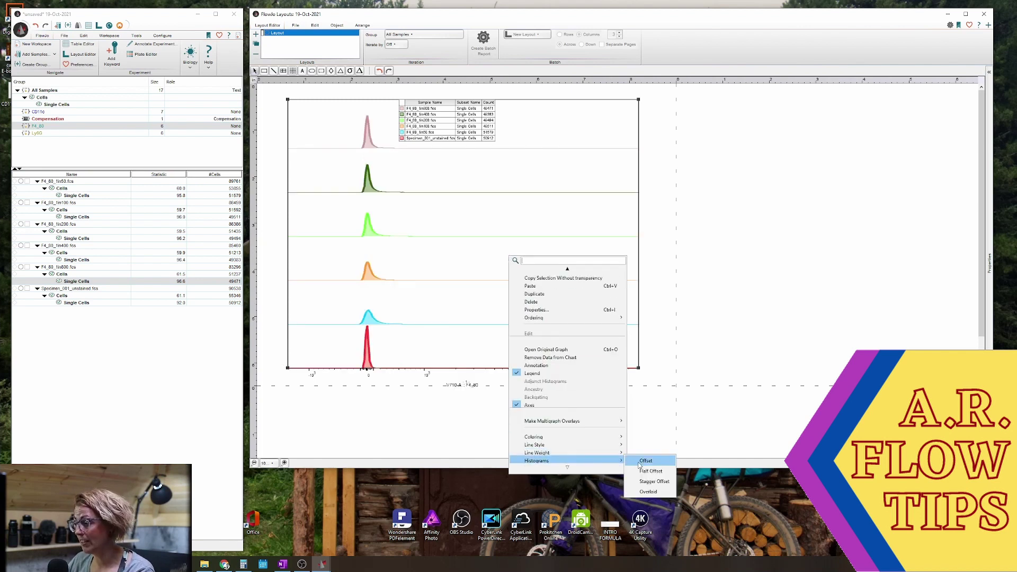
click(647, 476)
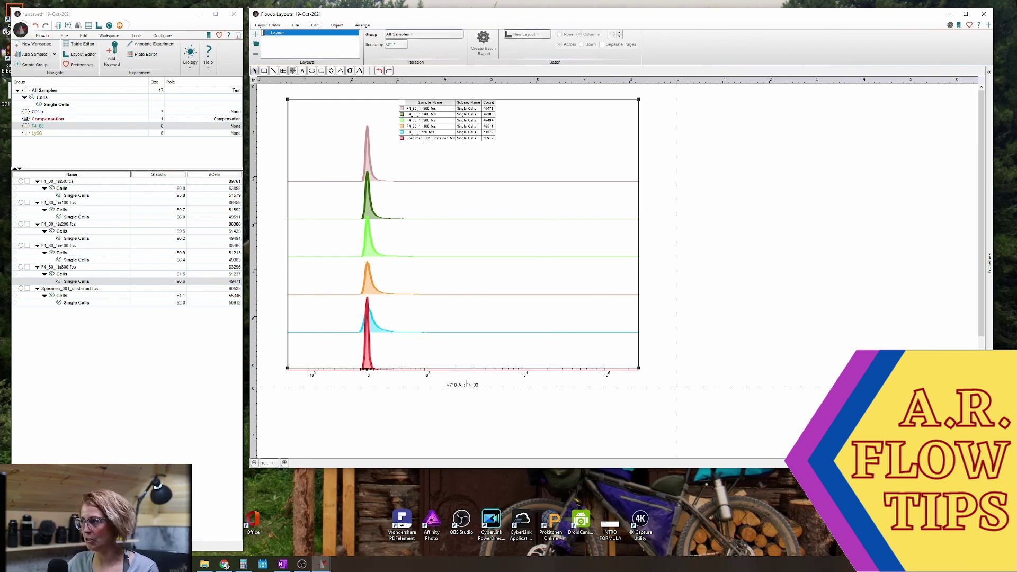
click(983, 14)
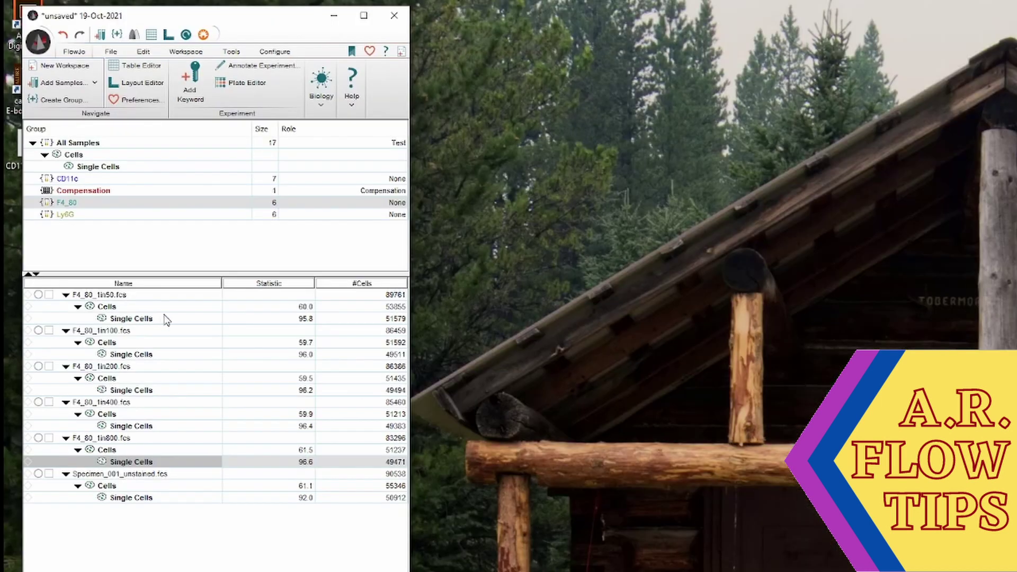
- Select the Single Cells populations of F4_80 1in50 through 1in800 and the unstained specimen
click(89, 194)
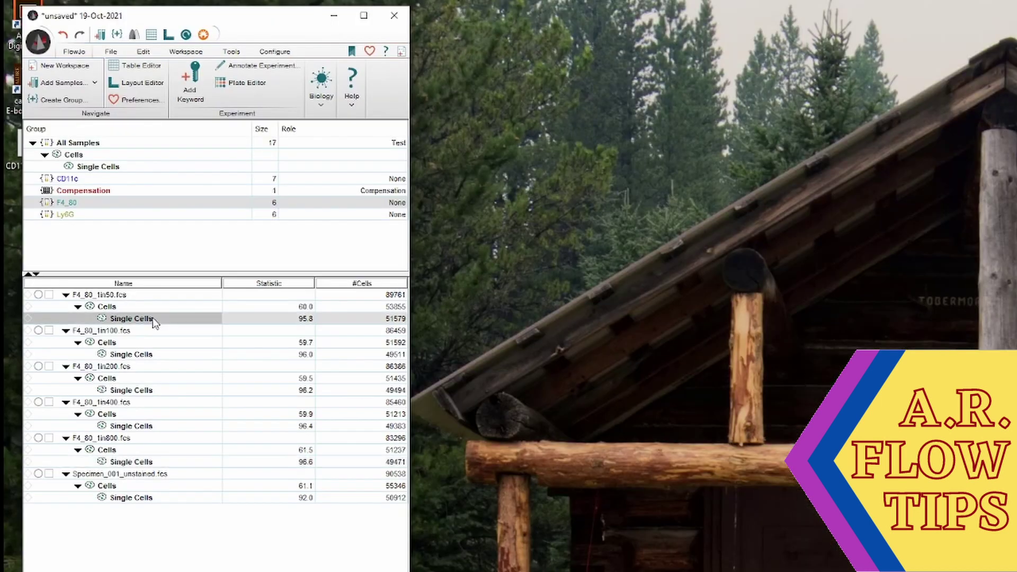
ctrl+click(151, 355)
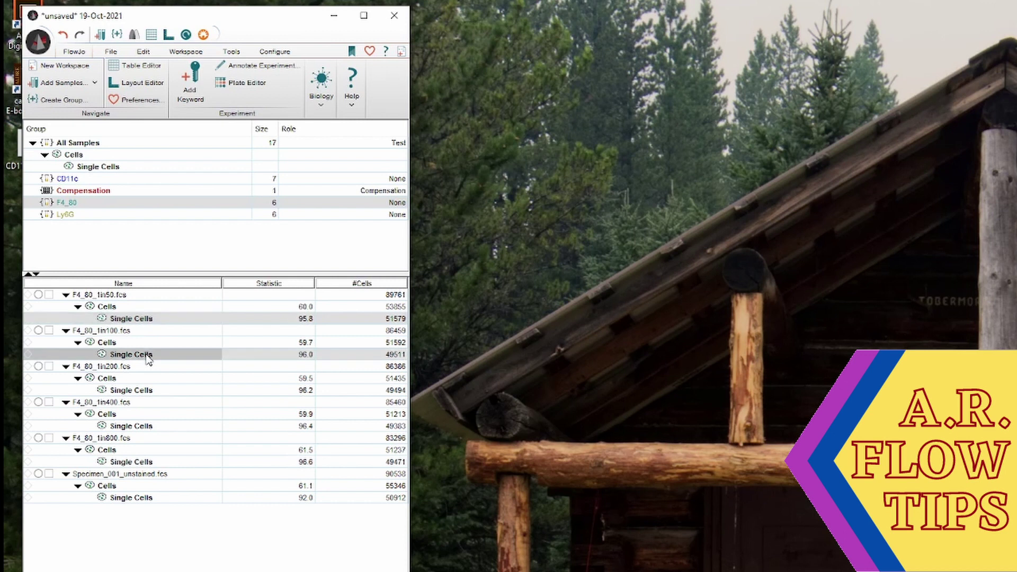
ctrl+click(152, 391)
ctrl+click(152, 427)
ctrl+click(150, 464)
ctrl+click(140, 501)
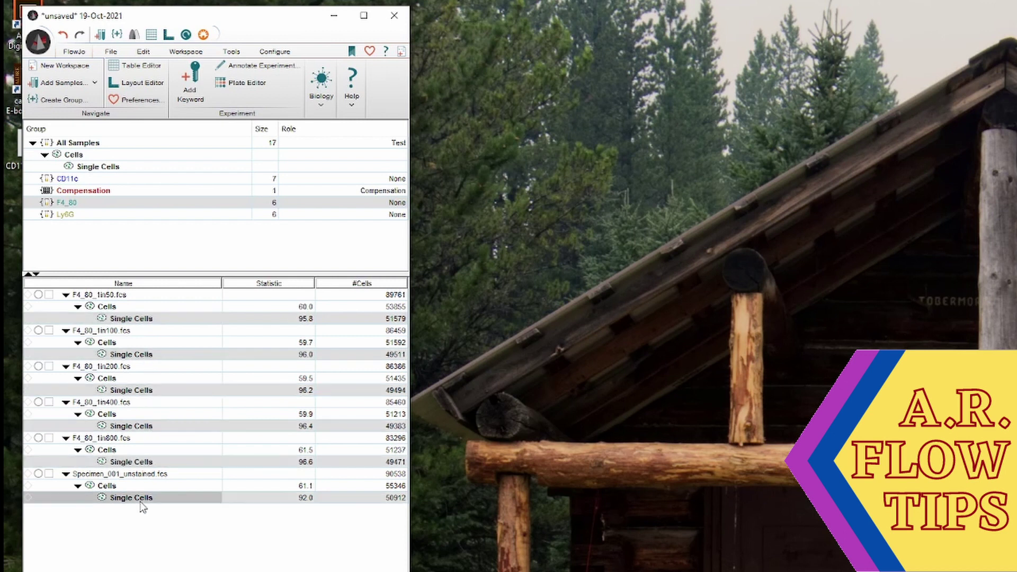
- Open Export / Concatenate Populations and choose the Concatenate option
click(105, 56)
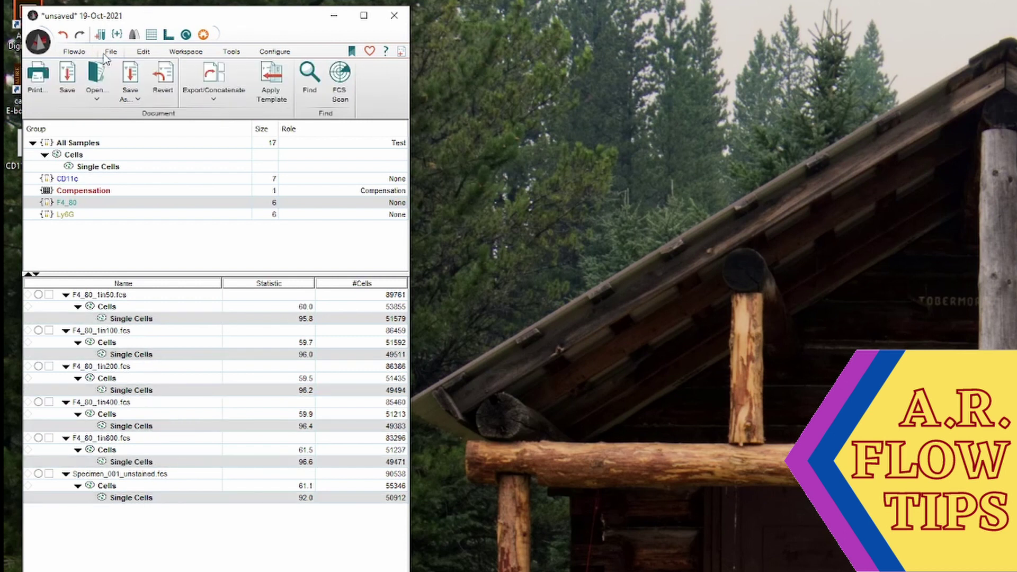
click(212, 75)
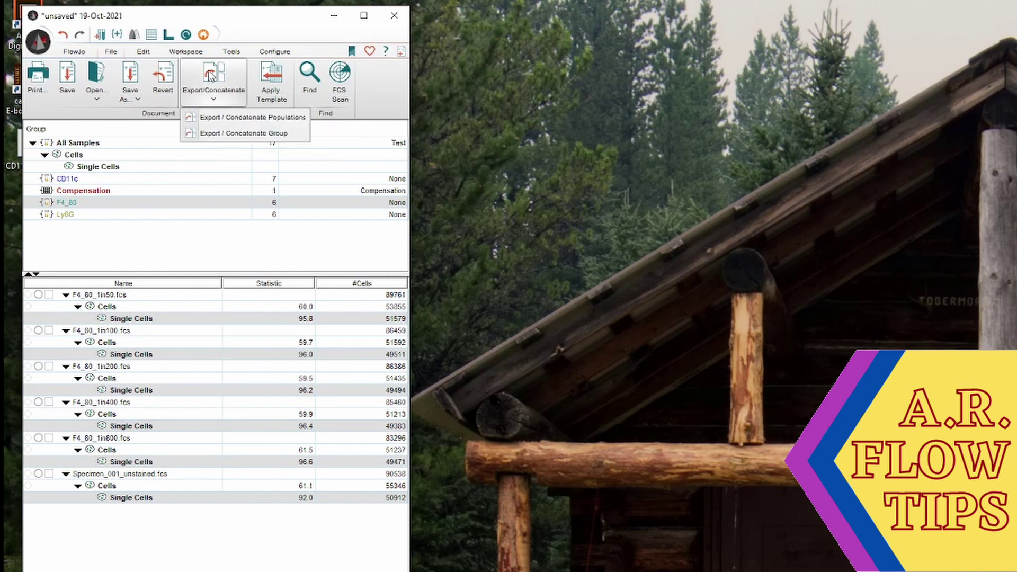
click(246, 117)
click(425, 488)
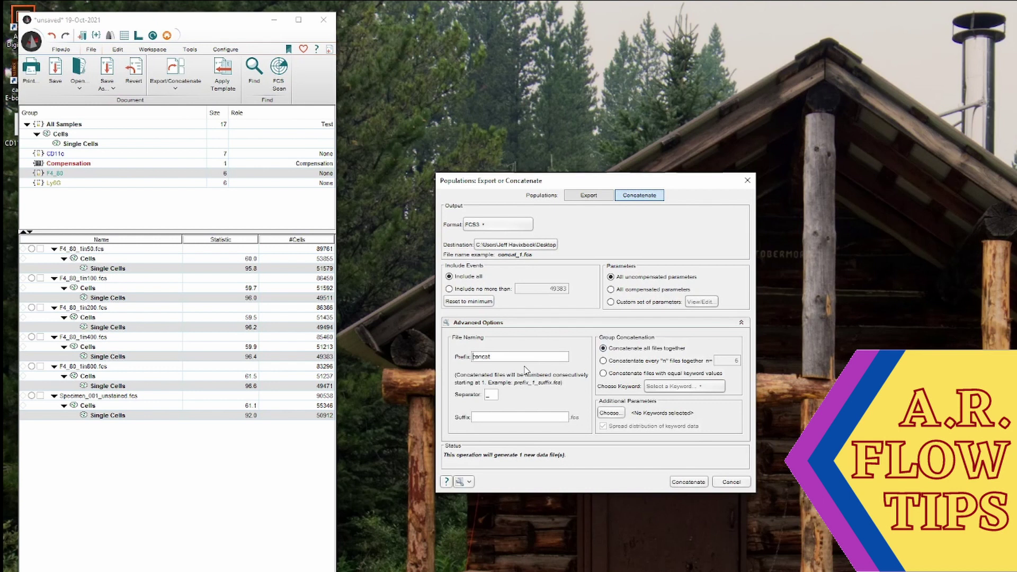
- Set the concatenated file's prefix to F4_80concat
text(F4-)
key(BackSpace)
text(80)
key(Left)
key(Left)
text(_)
- Concatenate into F4_80concat_1.fcs, load it into the existing workspace, and open its Single Cells plot
click(697, 484)
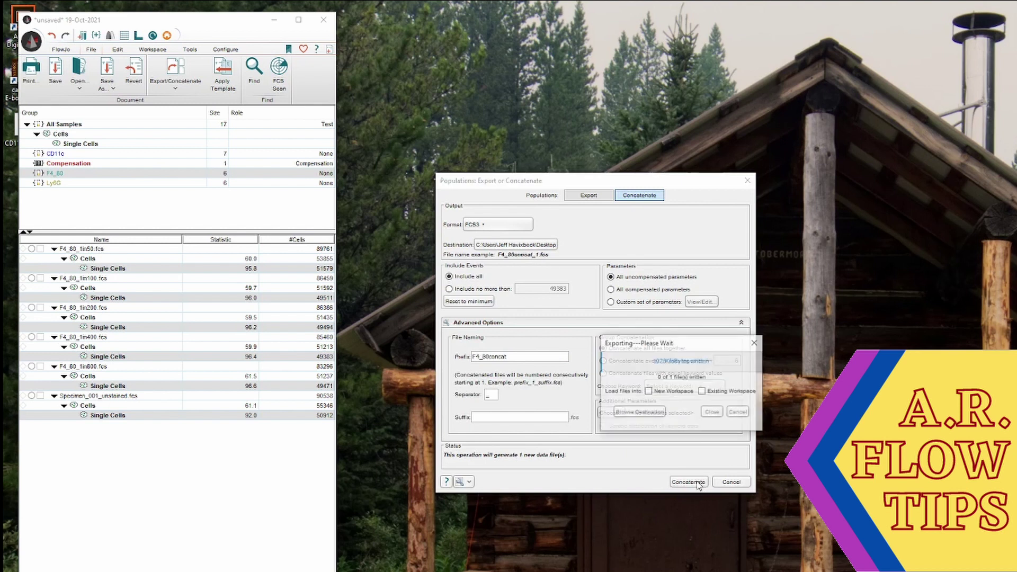
click(703, 392)
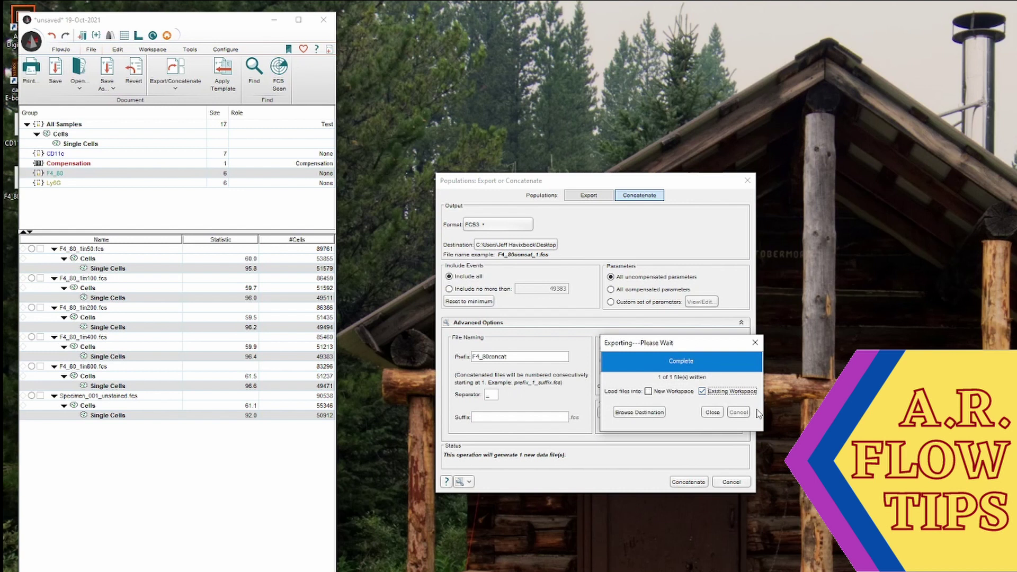
click(713, 414)
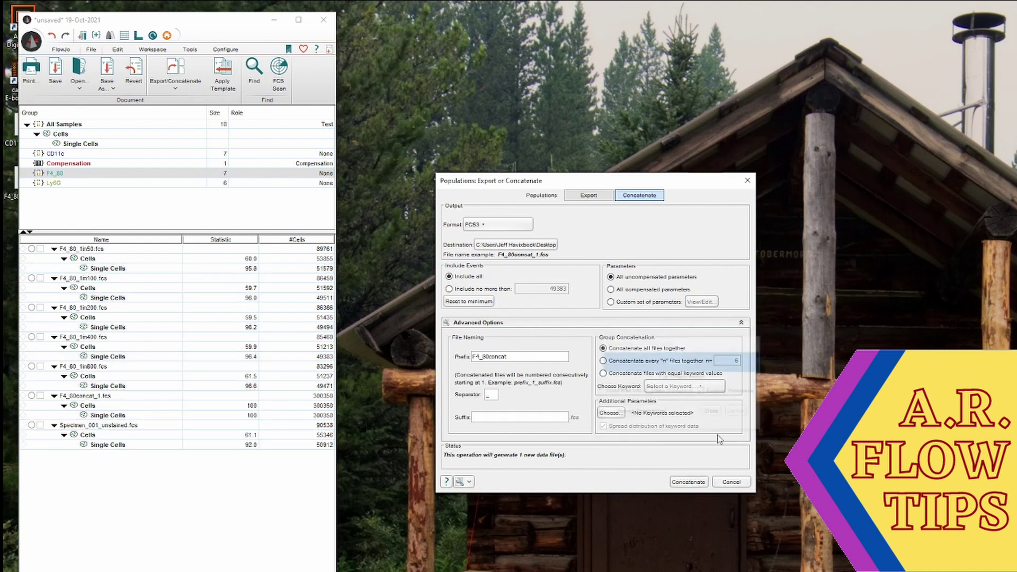
click(731, 481)
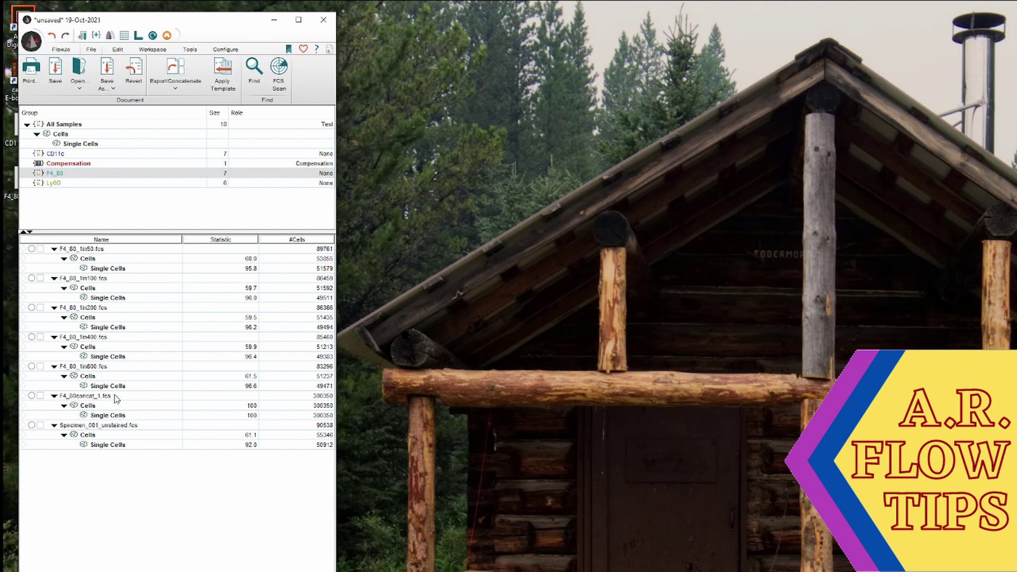
double_click(108, 415)
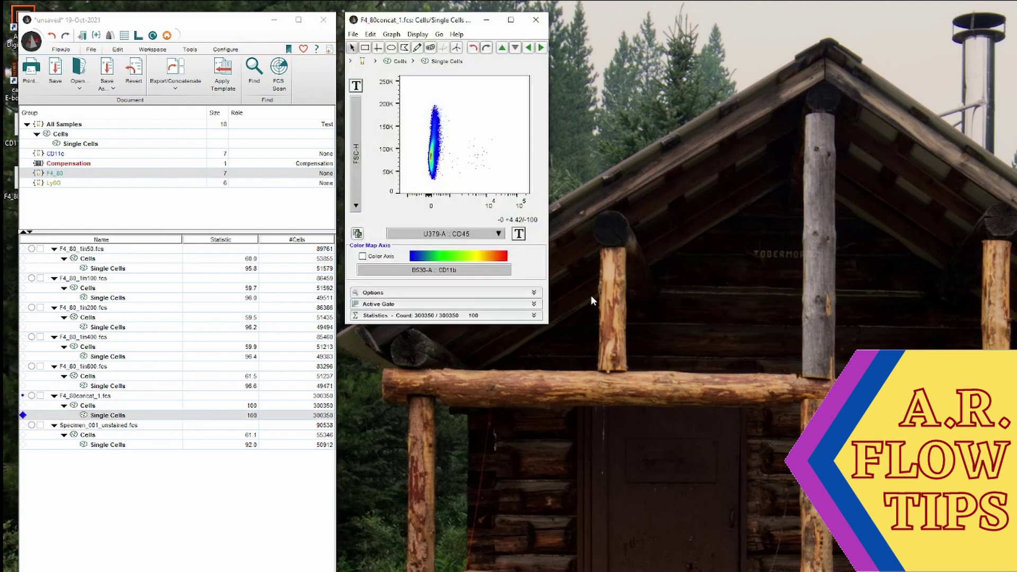
- Plot the concatenated single cells with SampleID on X and V710-A :: F4_80 on Y
drag(435, 22, 475, 28)
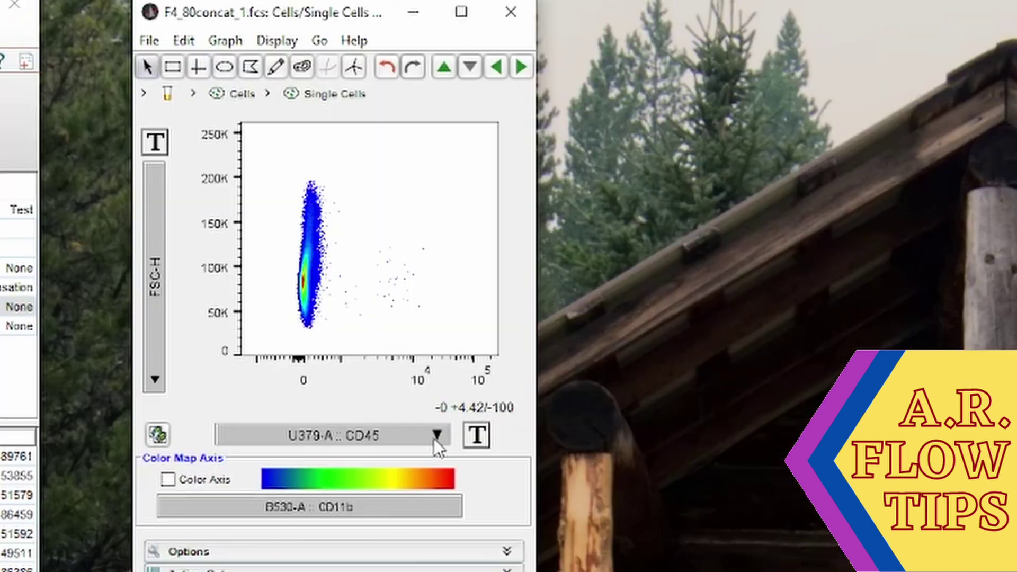
click(537, 238)
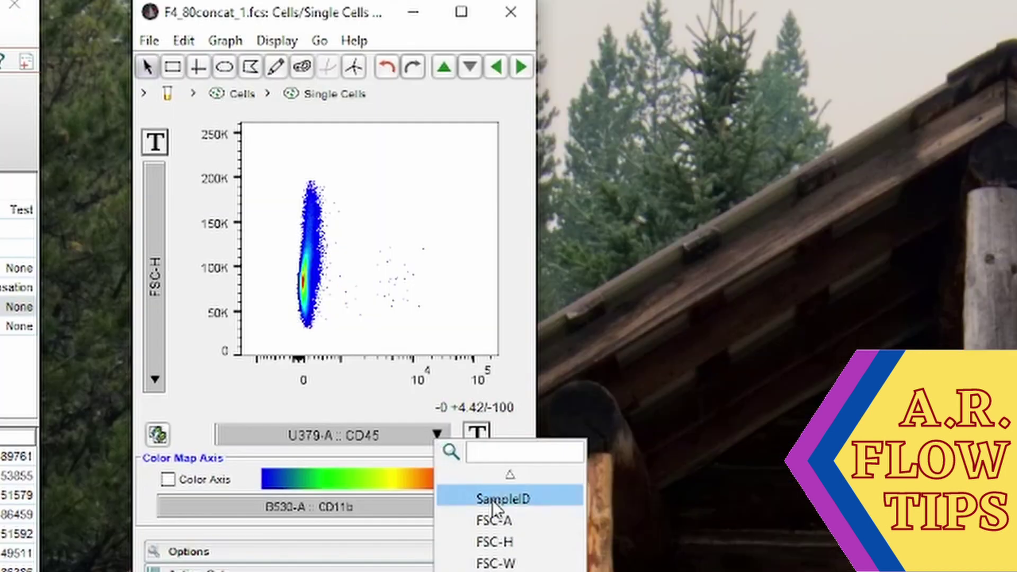
click(571, 268)
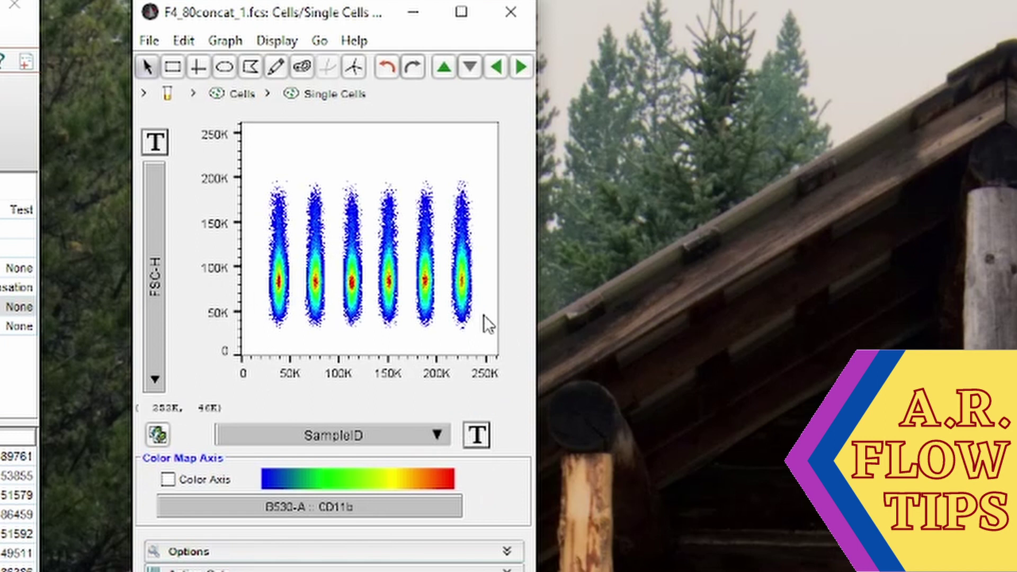
click(154, 380)
scroll(189, 525, down, 2)
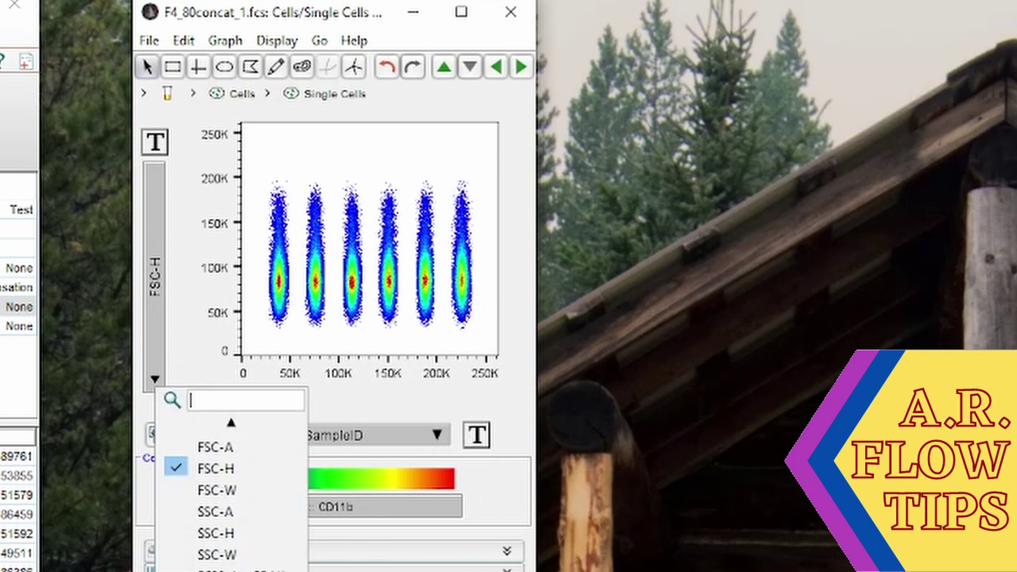
click(238, 568)
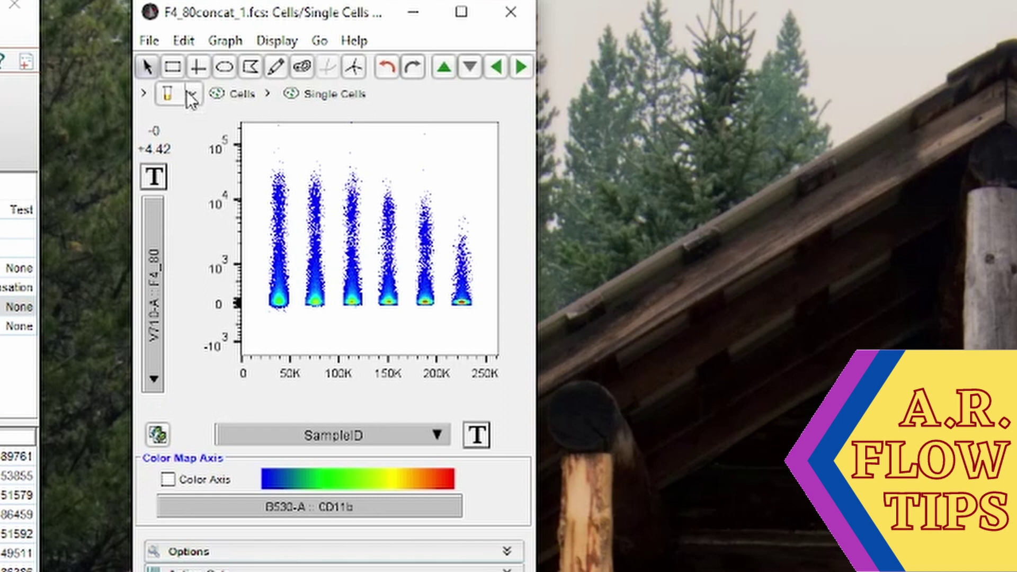
- Draw a rectangle gate over the low F4_80 end of all six columns, keeping the name 'SampleID, F4_80 subset'
click(170, 66)
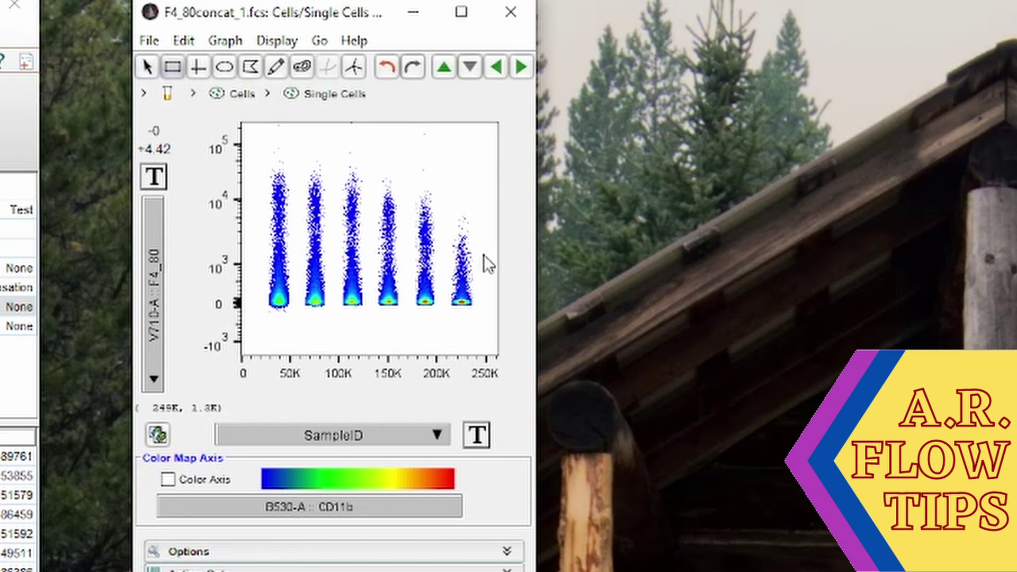
drag(482, 242, 259, 313)
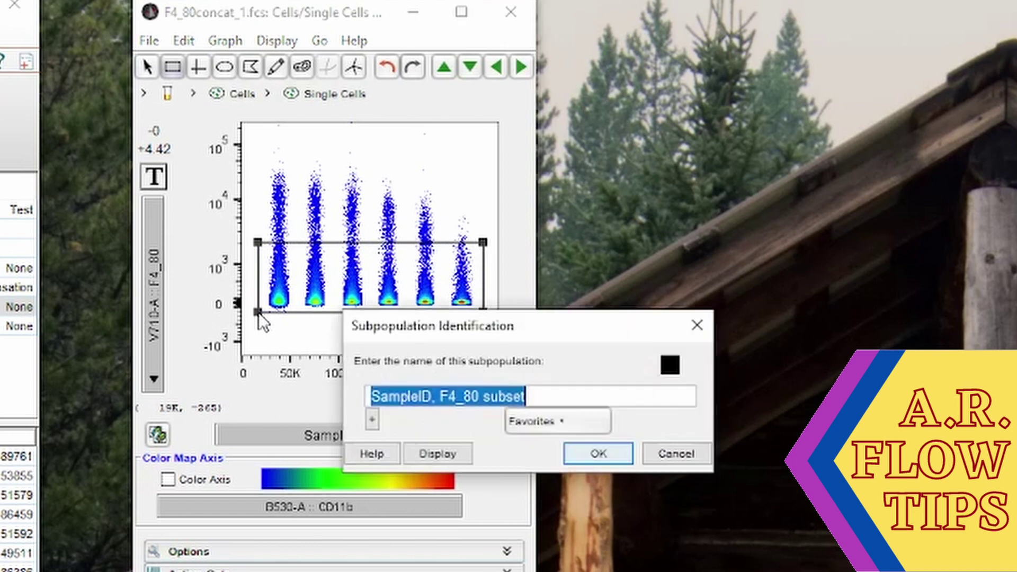
click(599, 455)
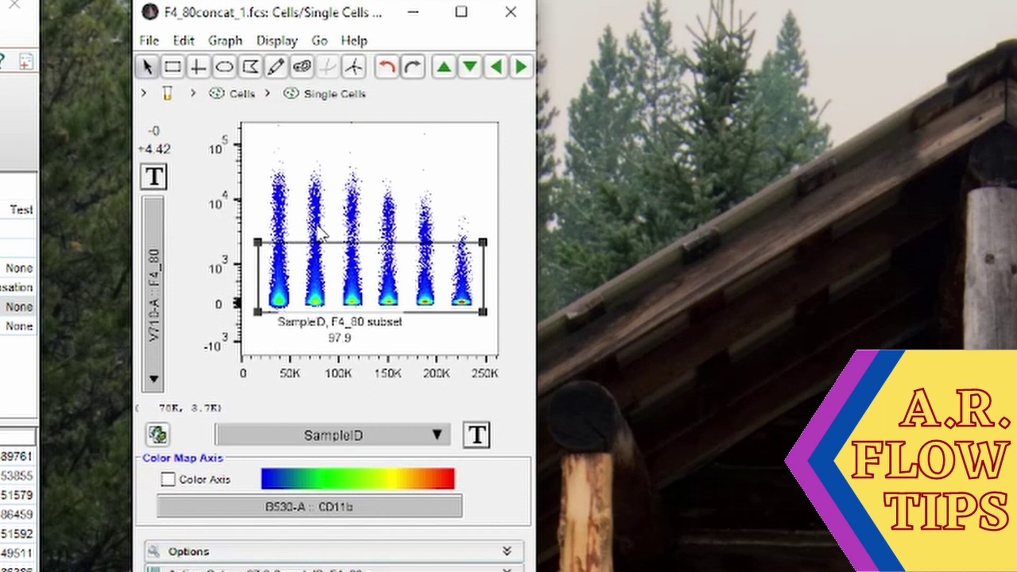
- Close the F4_80 plot and open the CD11c_concat_1 Single Cells plot
click(503, 9)
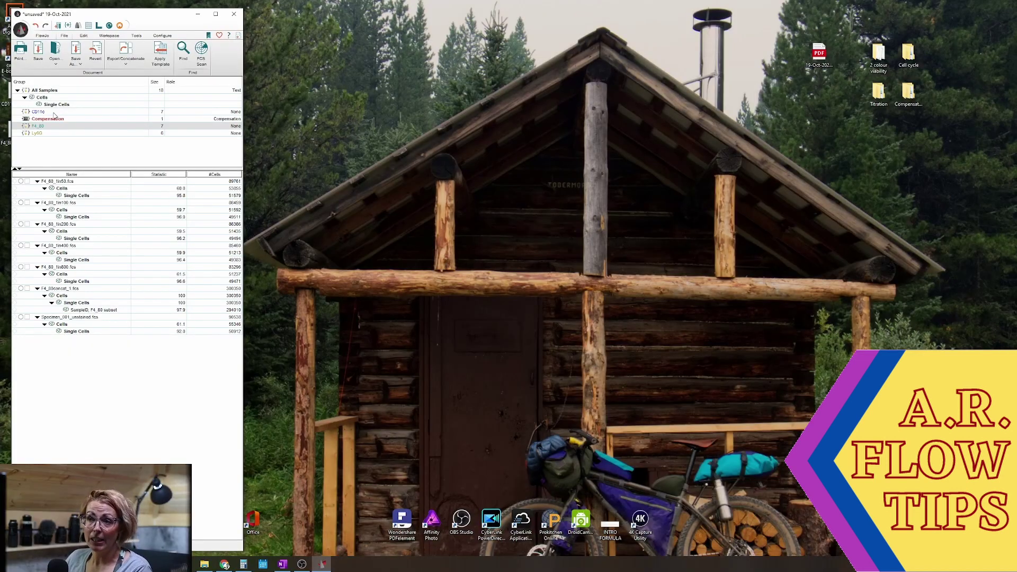
click(54, 113)
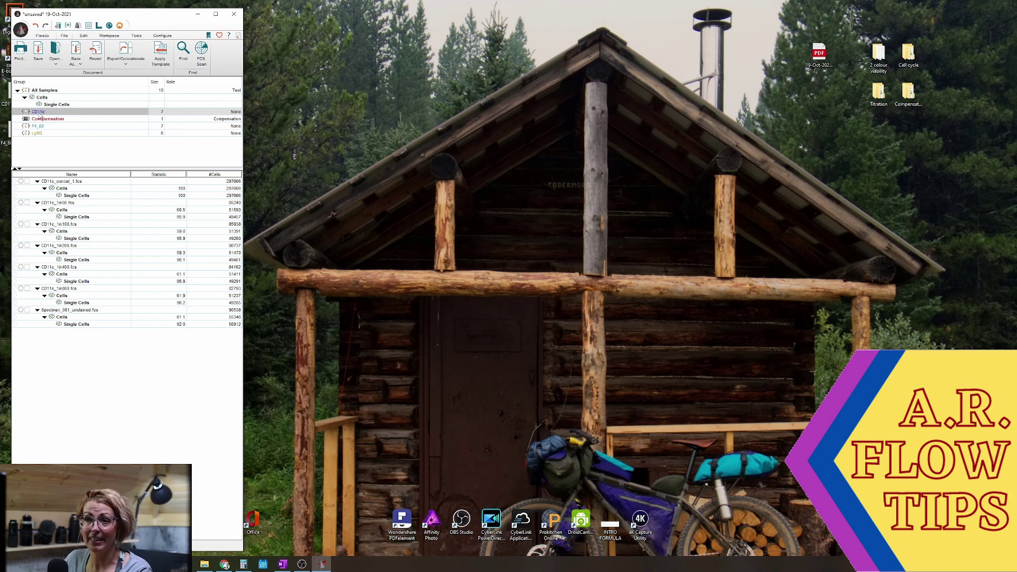
double_click(181, 196)
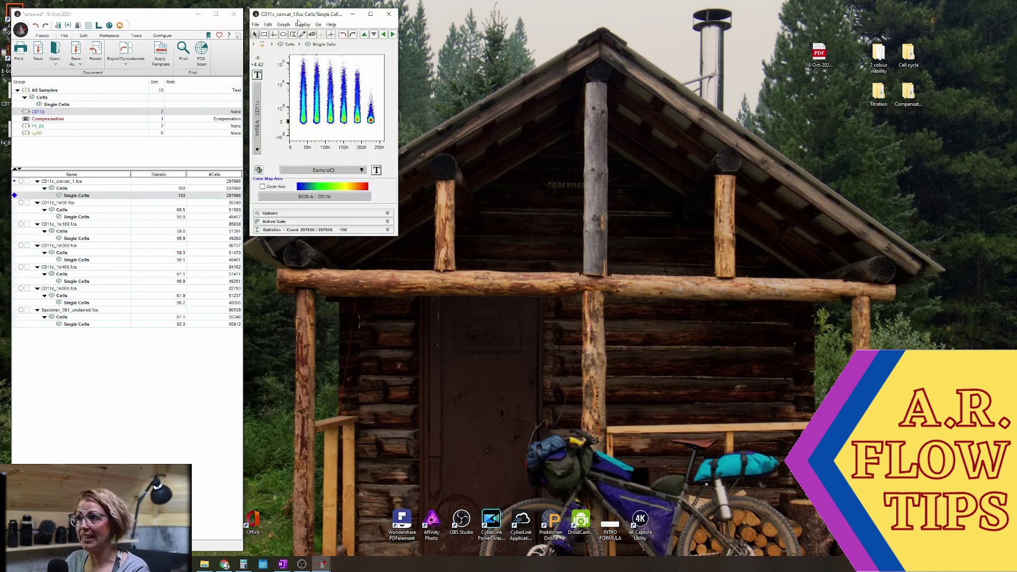
drag(305, 10, 372, 12)
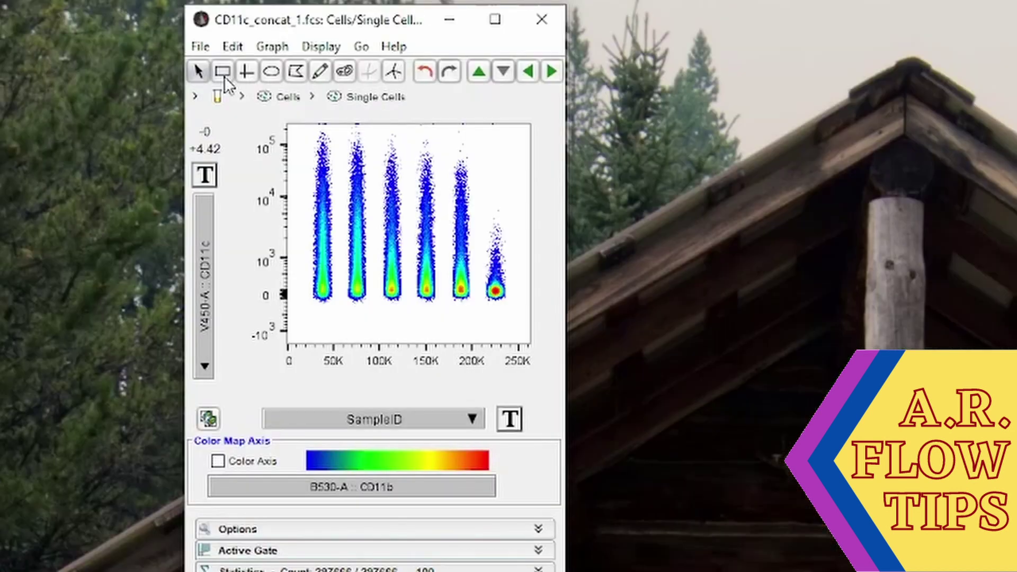
- Draw a 'SampleID, CD11c subset' rectangle gate across all columns' low end, label placed below it
click(223, 73)
mouse_move(505, 238)
mouse_down()
mouse_move(365, 306)
mouse_move(298, 308)
mouse_move(307, 307)
mouse_up()
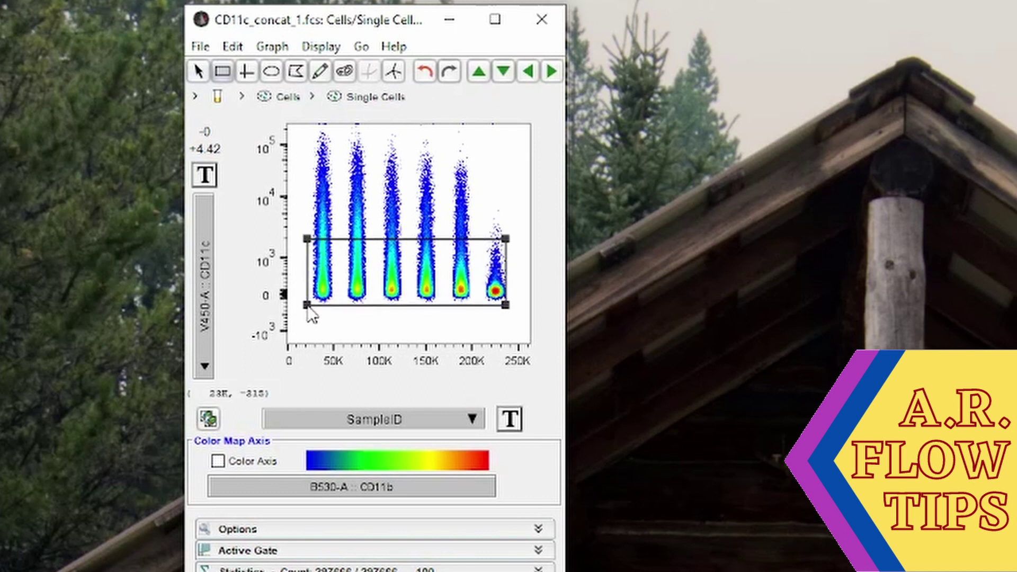
click(624, 434)
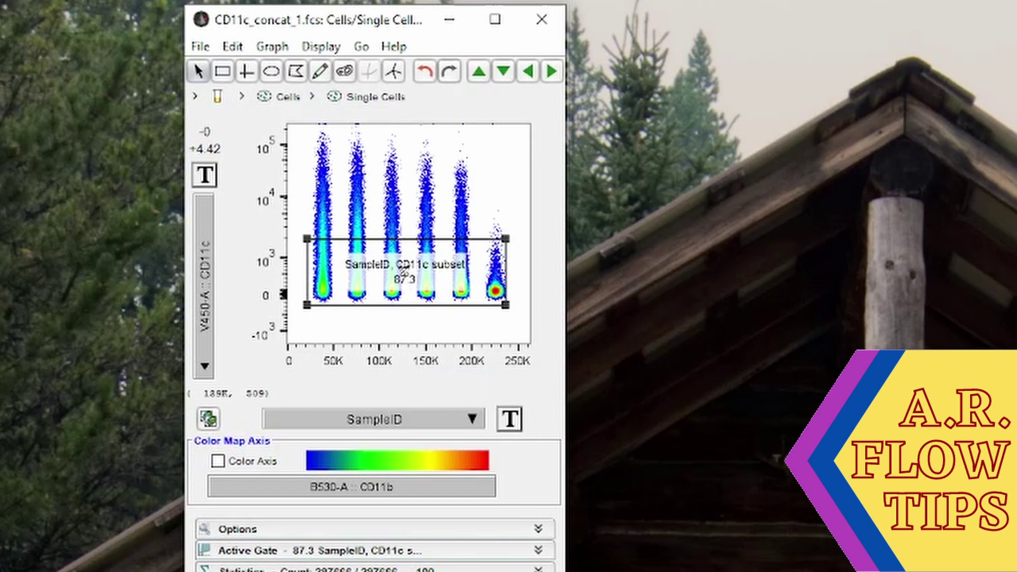
drag(402, 271, 415, 352)
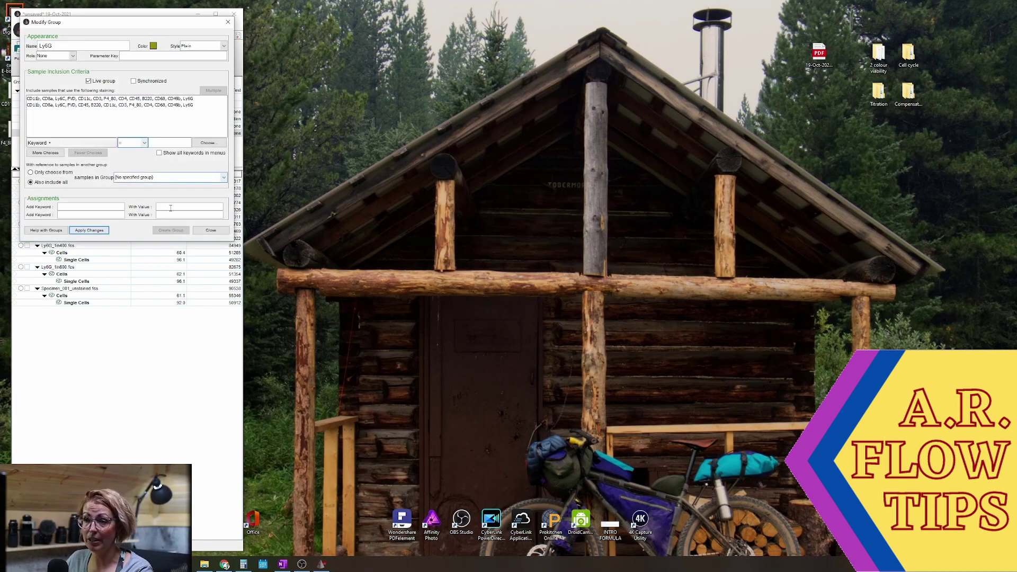
- Select the Single Cells populations of all six Ly6G samples: 1in50 to 1in800 plus unstained
click(212, 233)
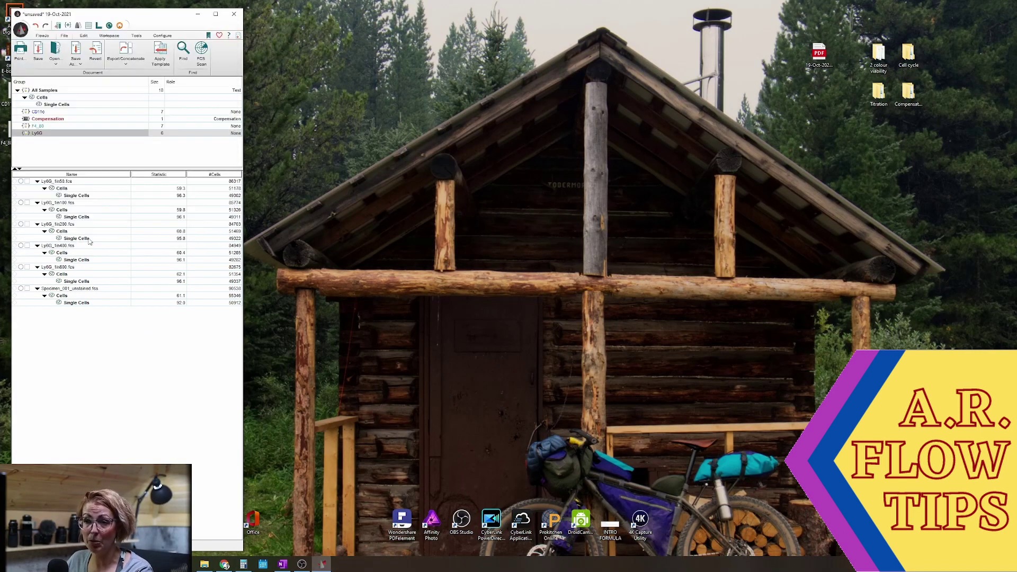
click(76, 197)
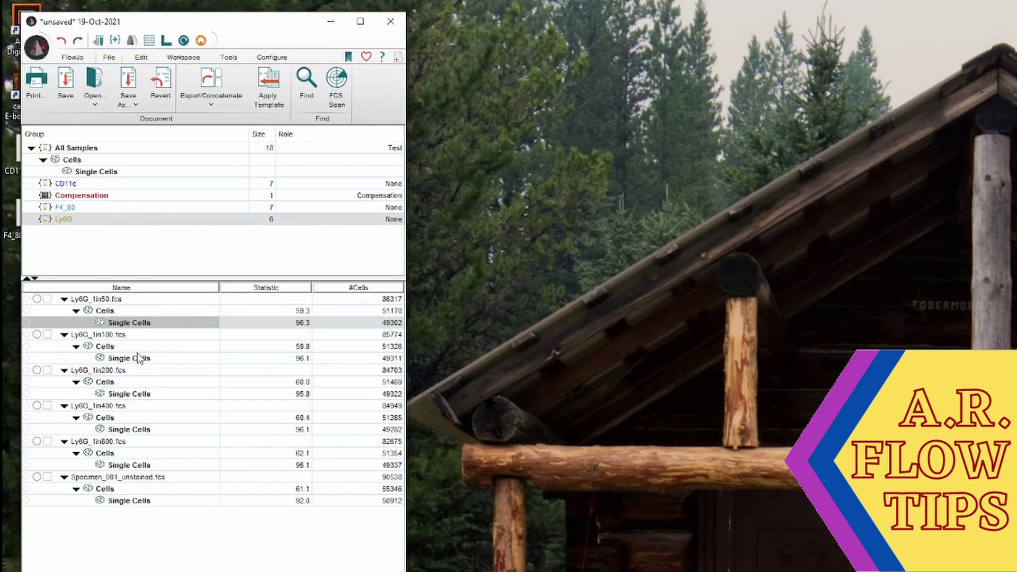
click(83, 219)
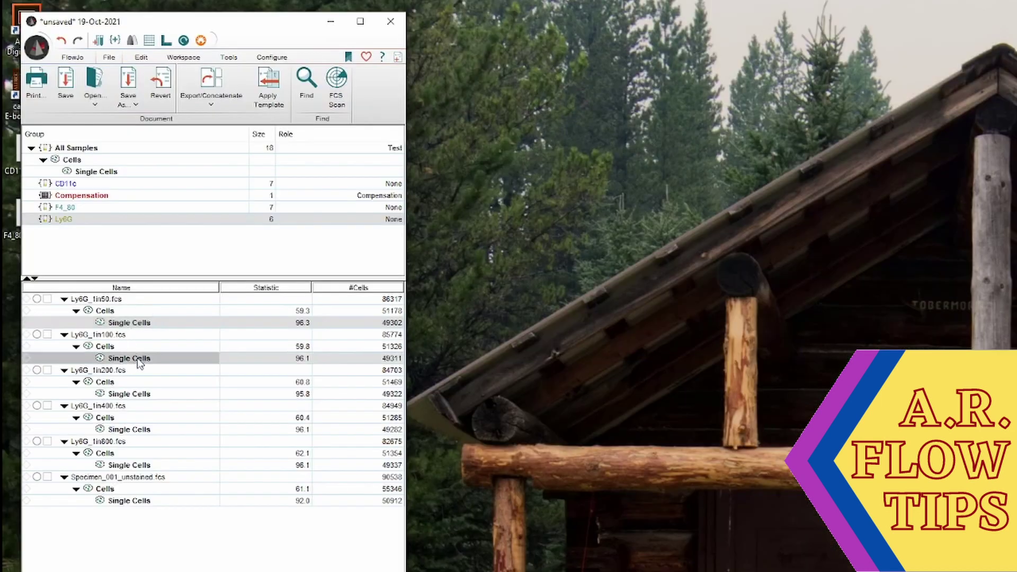
ctrl+click(148, 394)
ctrl+click(149, 430)
ctrl+click(148, 465)
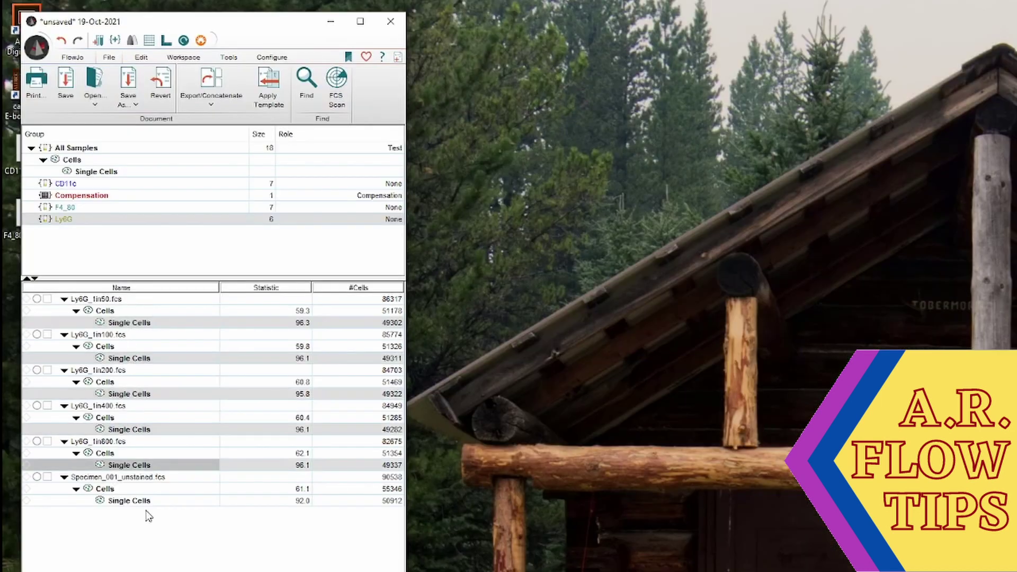
ctrl+click(147, 501)
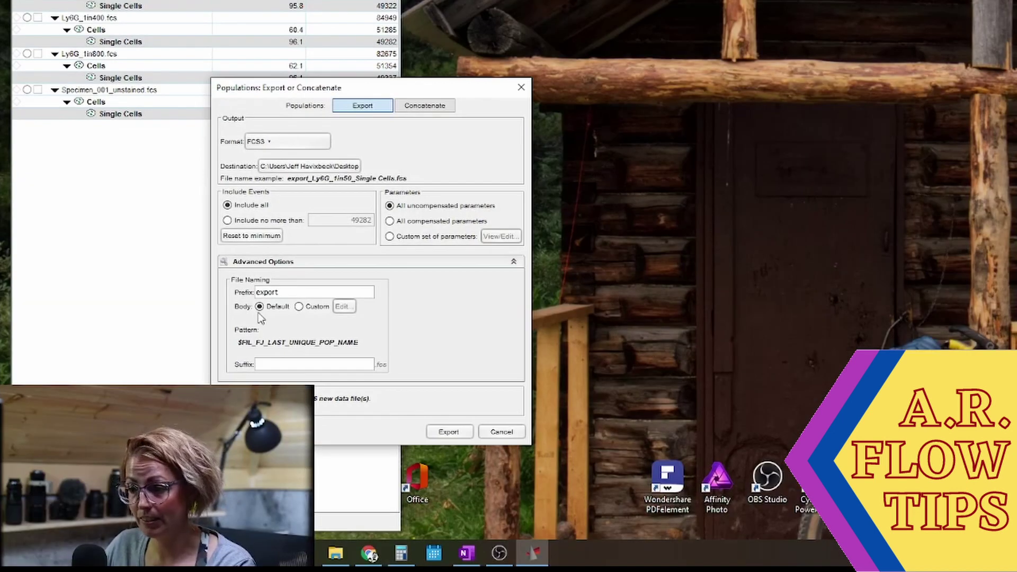
- Concatenate the selected populations with prefix Ly6G_, producing Ly6G_concat_1.fcs
click(430, 106)
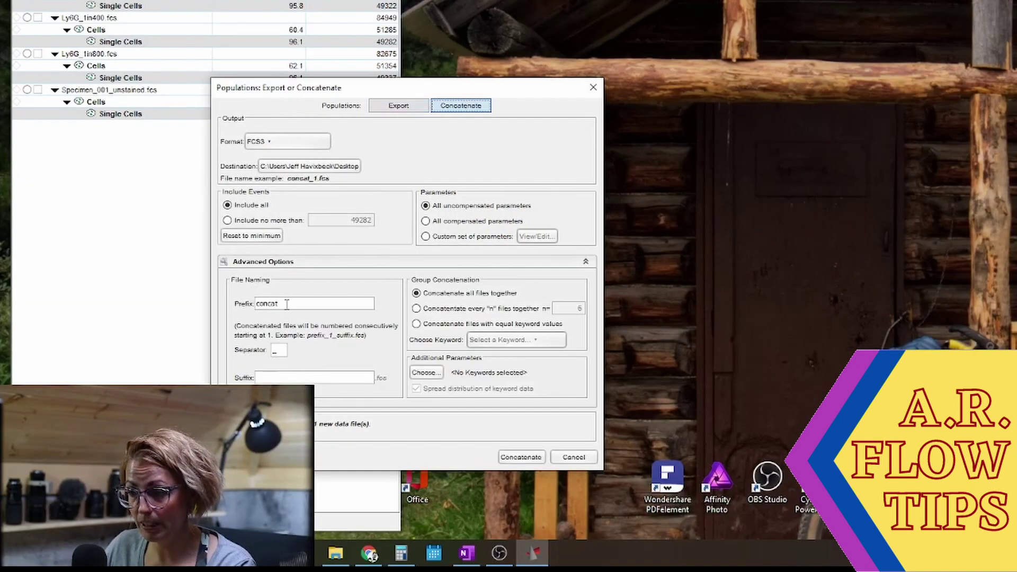
click(258, 304)
text(Ly)
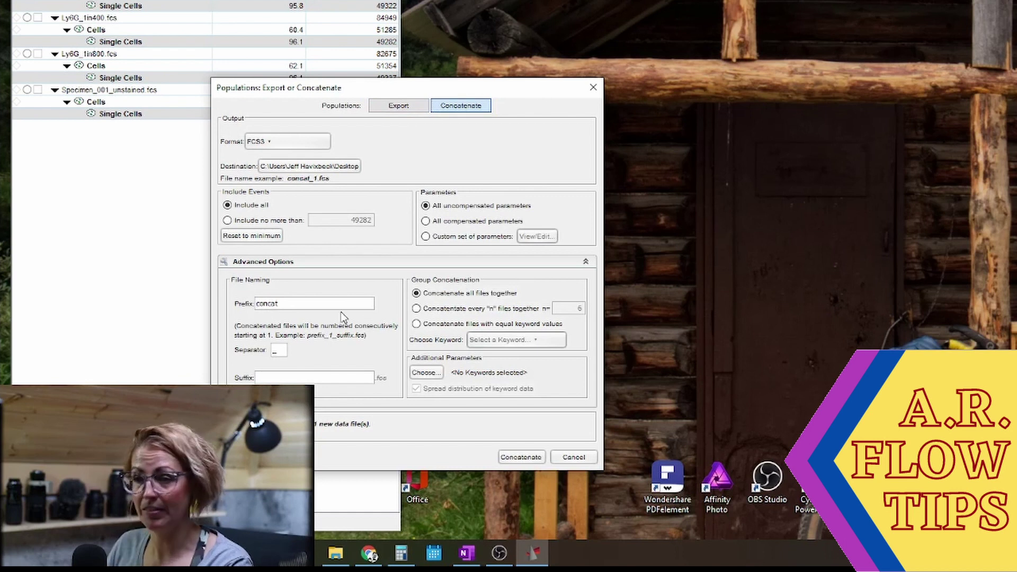
text(6G_)
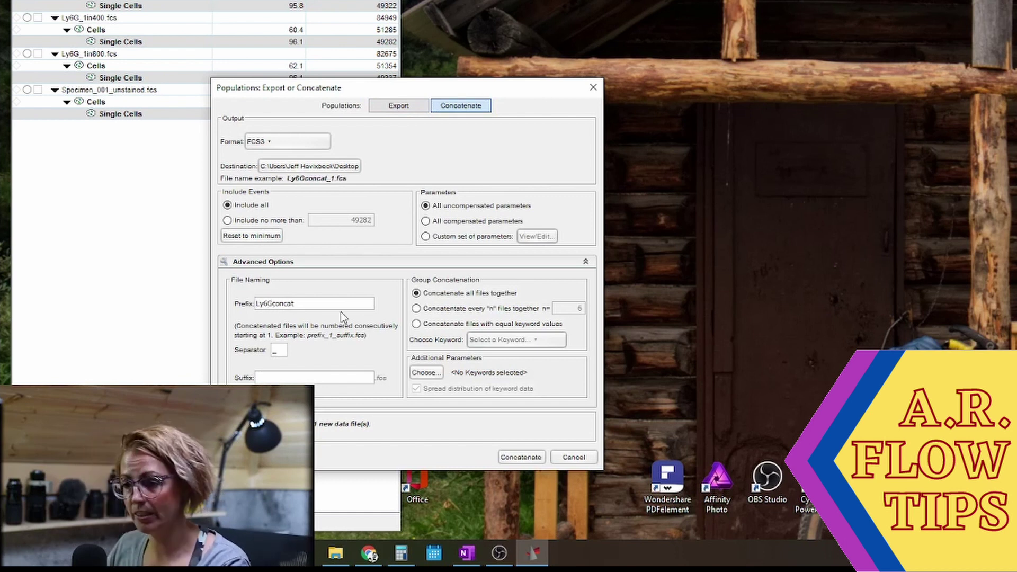
click(524, 457)
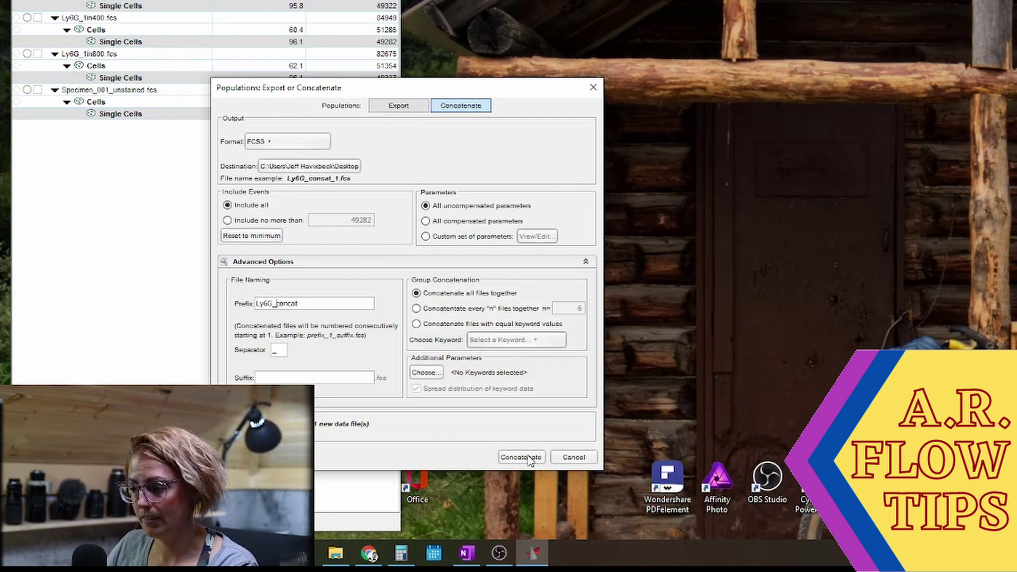
click(559, 372)
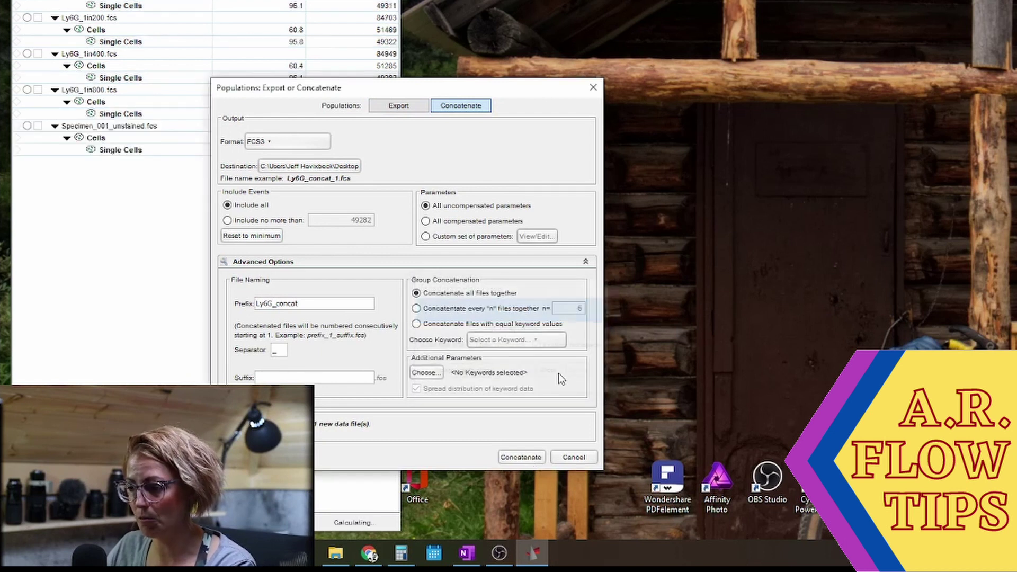
click(573, 458)
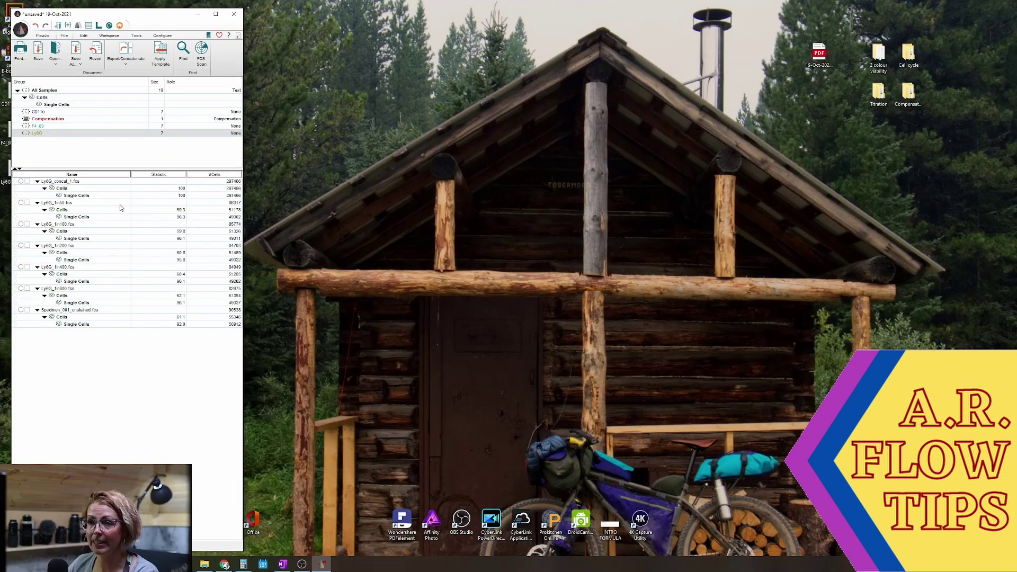
- Plot the Ly6G_concat_1 single cells with SampleID on the x-axis and Y780-A :: Ly6G on the y-axis
double_click(70, 197)
click(347, 170)
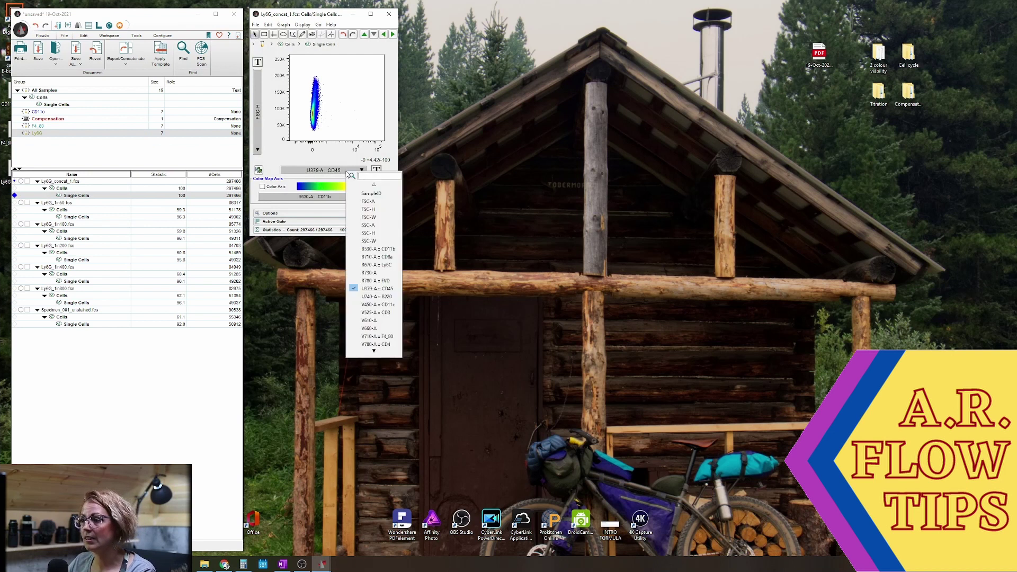
click(371, 193)
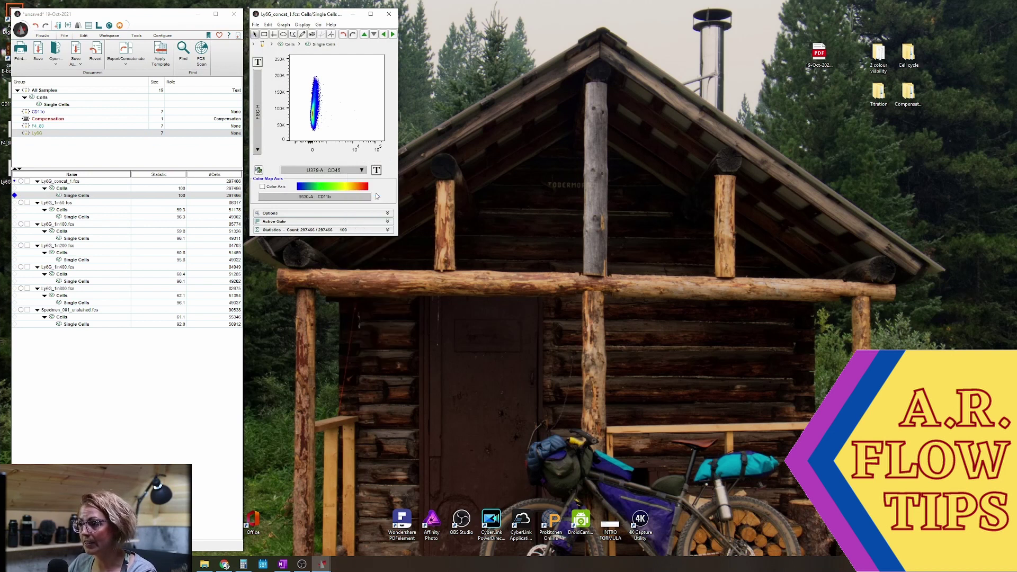
click(258, 151)
scroll(285, 329, down, 5)
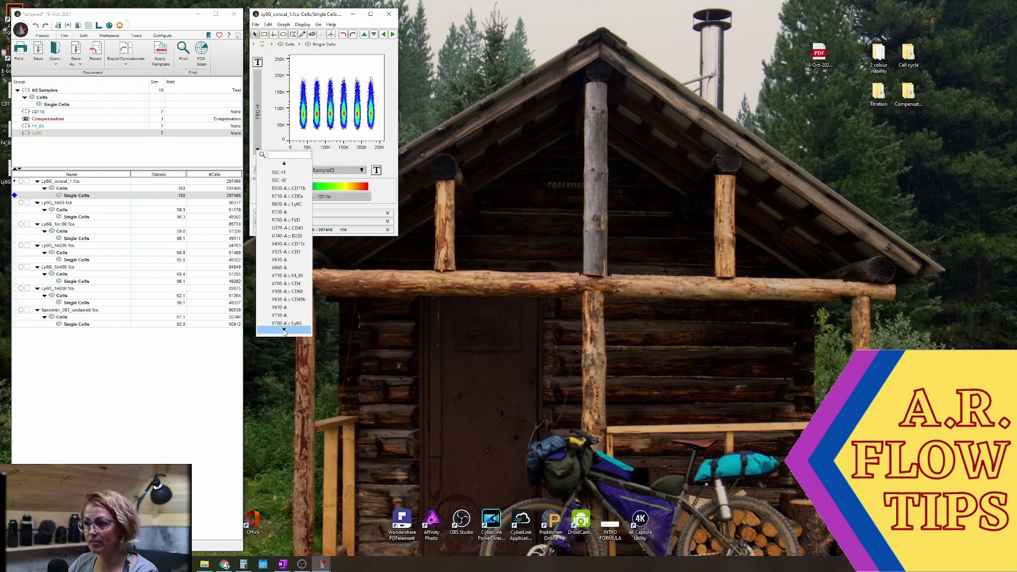
click(284, 291)
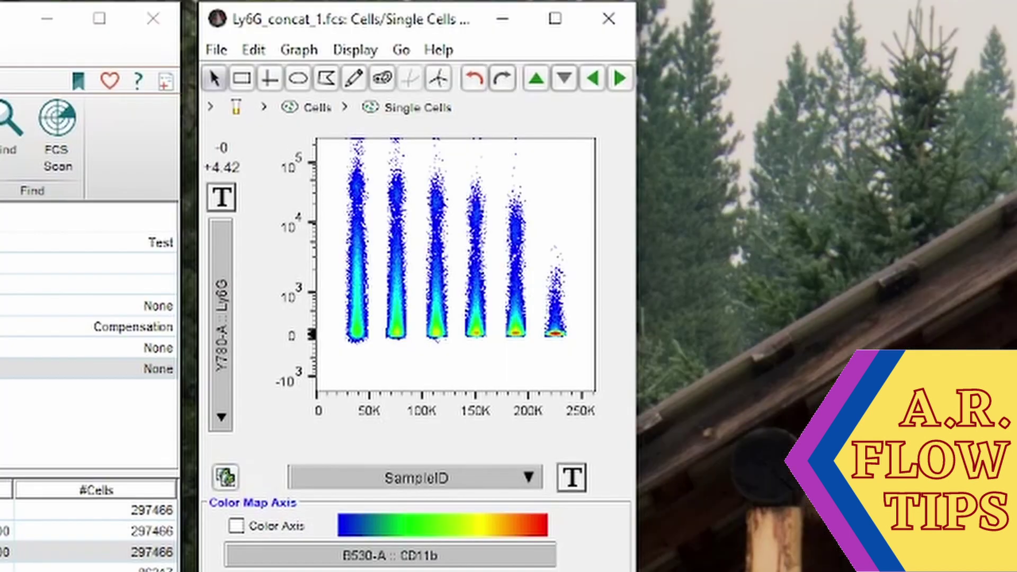
- Draw a background box gate 'SampleID, Ly6G subset' across the bottom of all columns, label below it
click(242, 78)
drag(571, 278, 335, 344)
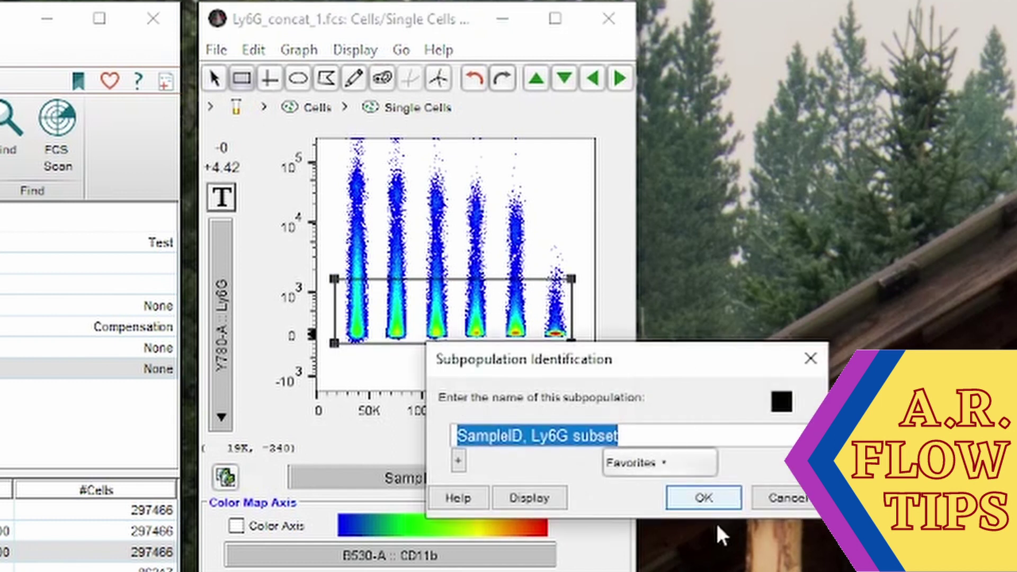
click(704, 495)
drag(454, 316, 456, 369)
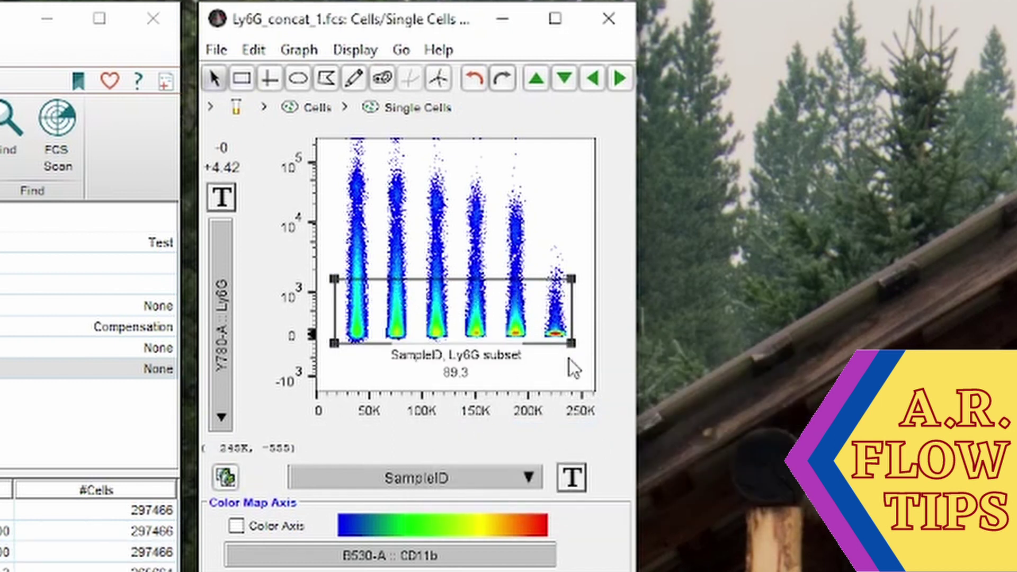